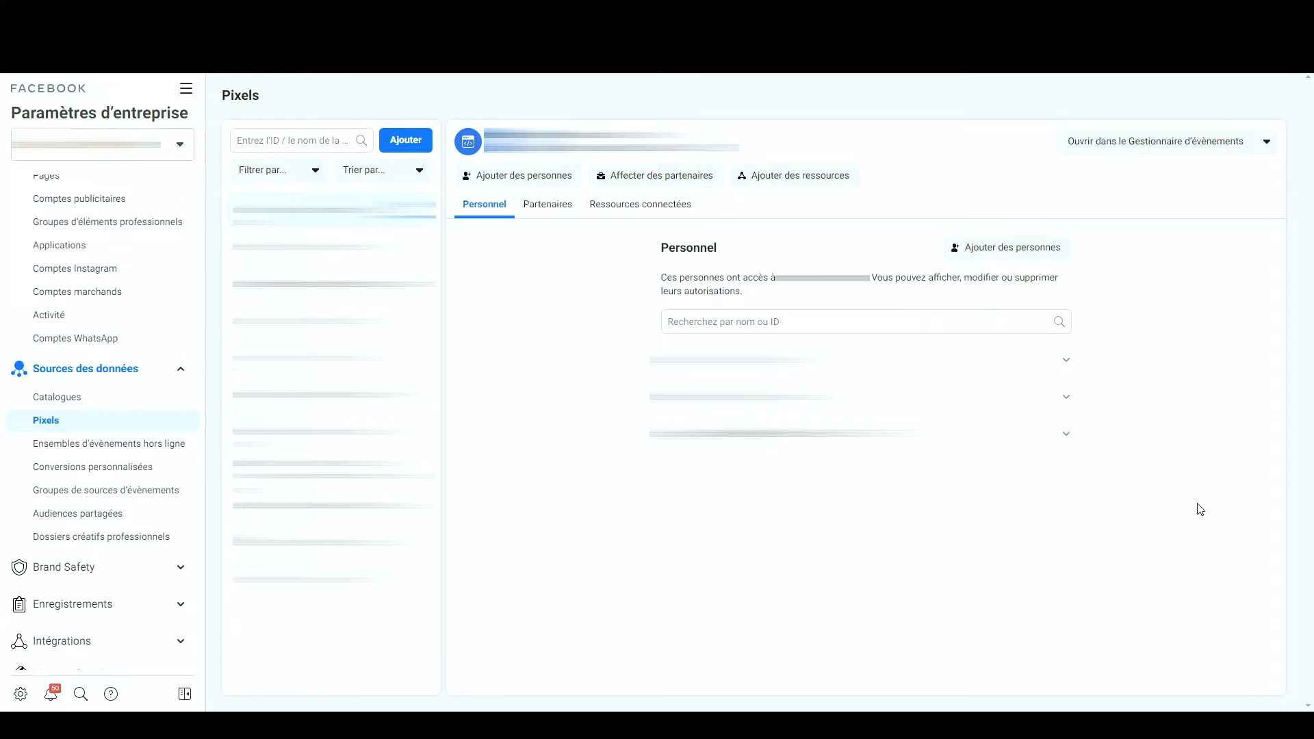
# Step: Open the Pixels page under the data sources in the business settings
pyautogui.click(187, 90)
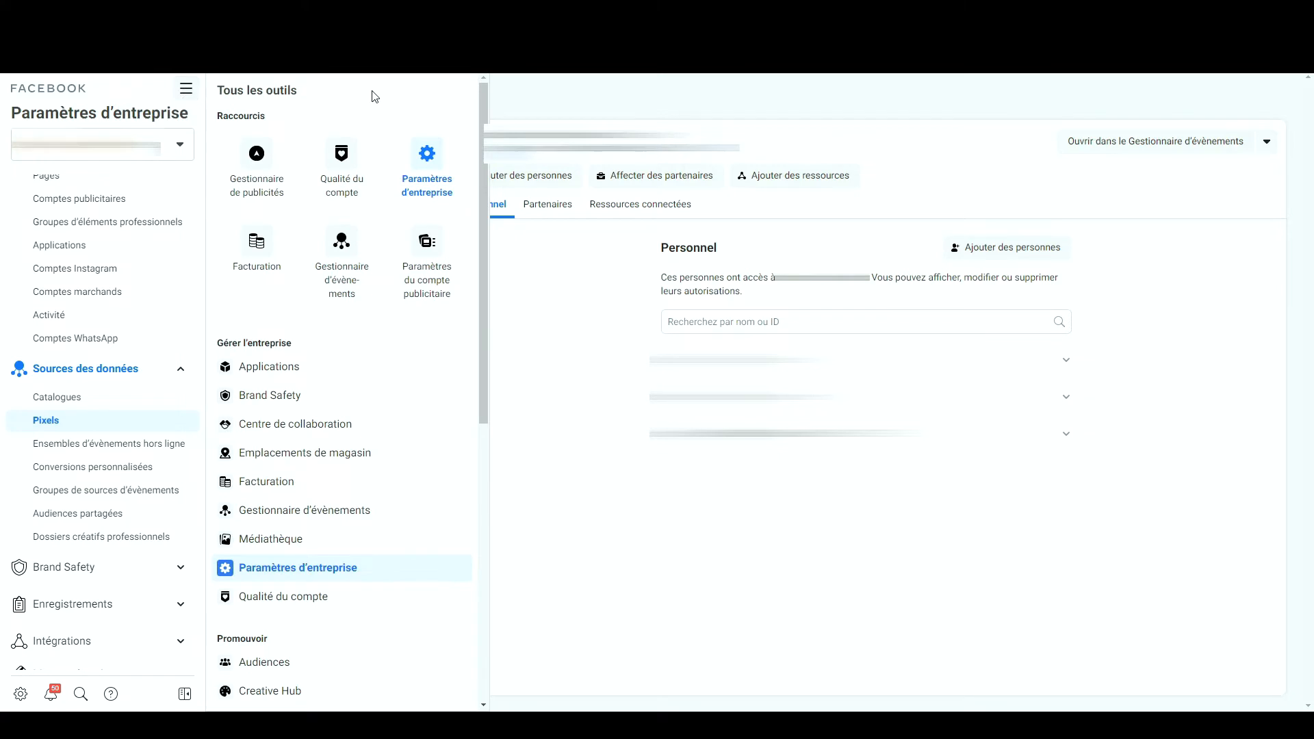
pyautogui.click(427, 164)
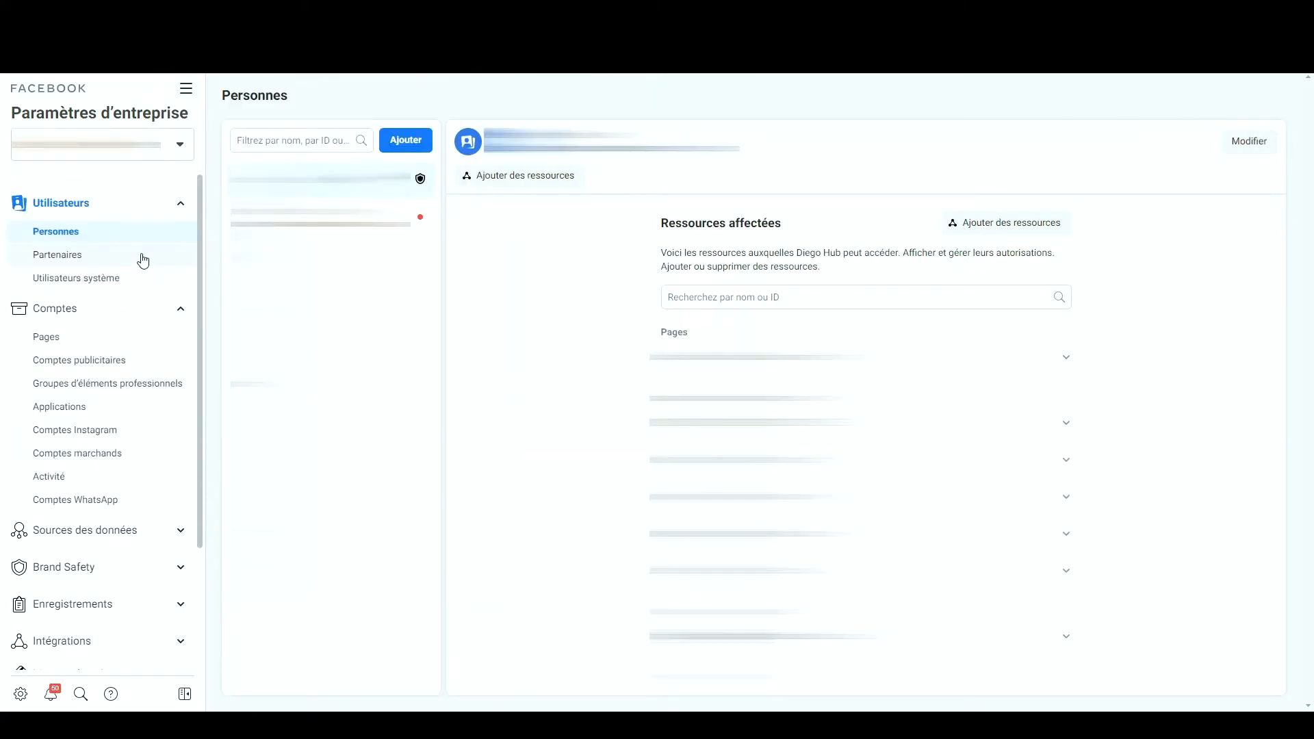
pyautogui.scroll(-3, 143, 260)
pyautogui.click(182, 374)
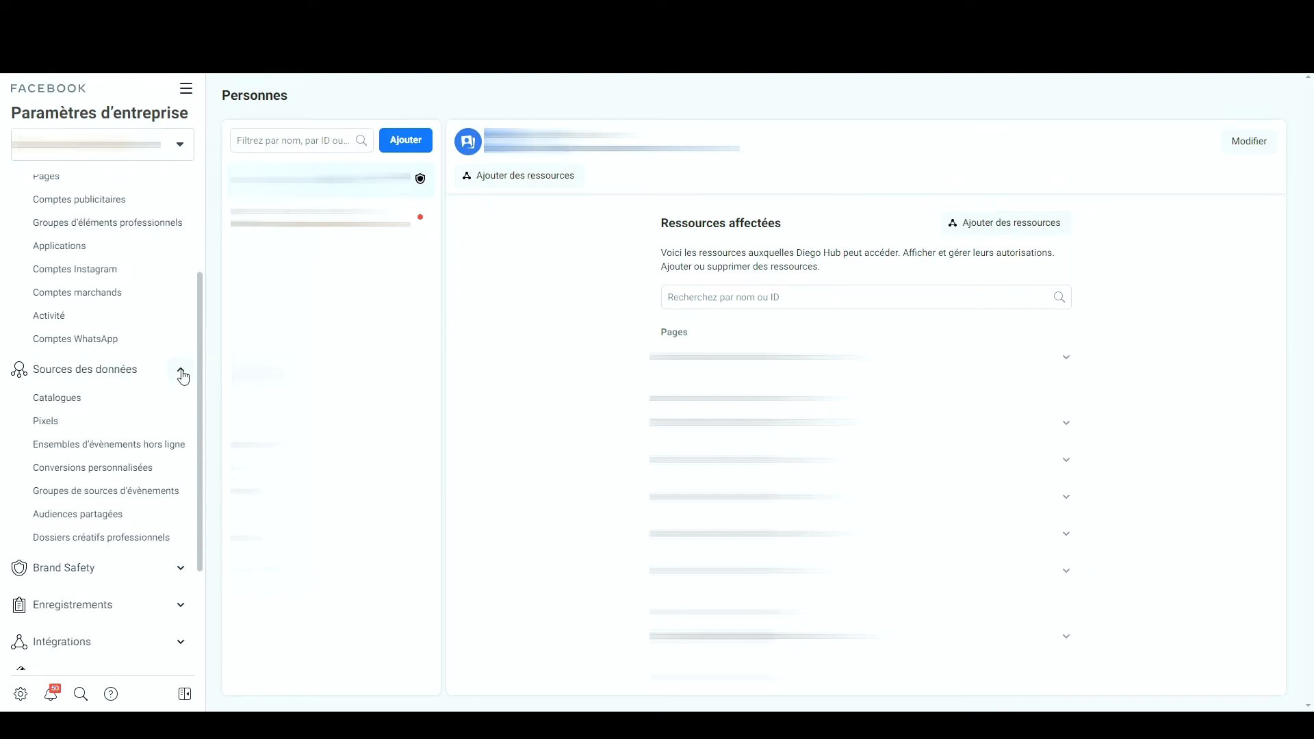
pyautogui.click(107, 422)
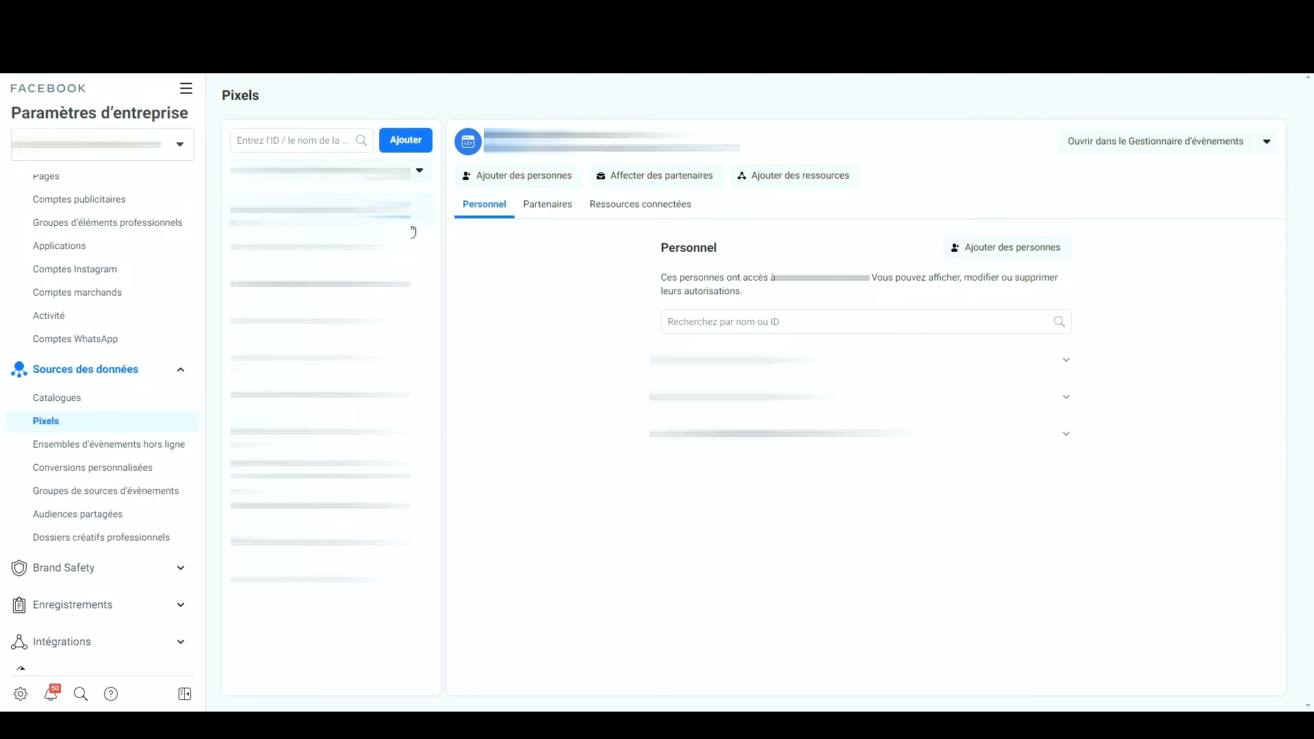
# Step: Examine the selected pixel's options for adding people, then its partners and connected resources, without assigning anyone
pyautogui.click(527, 178)
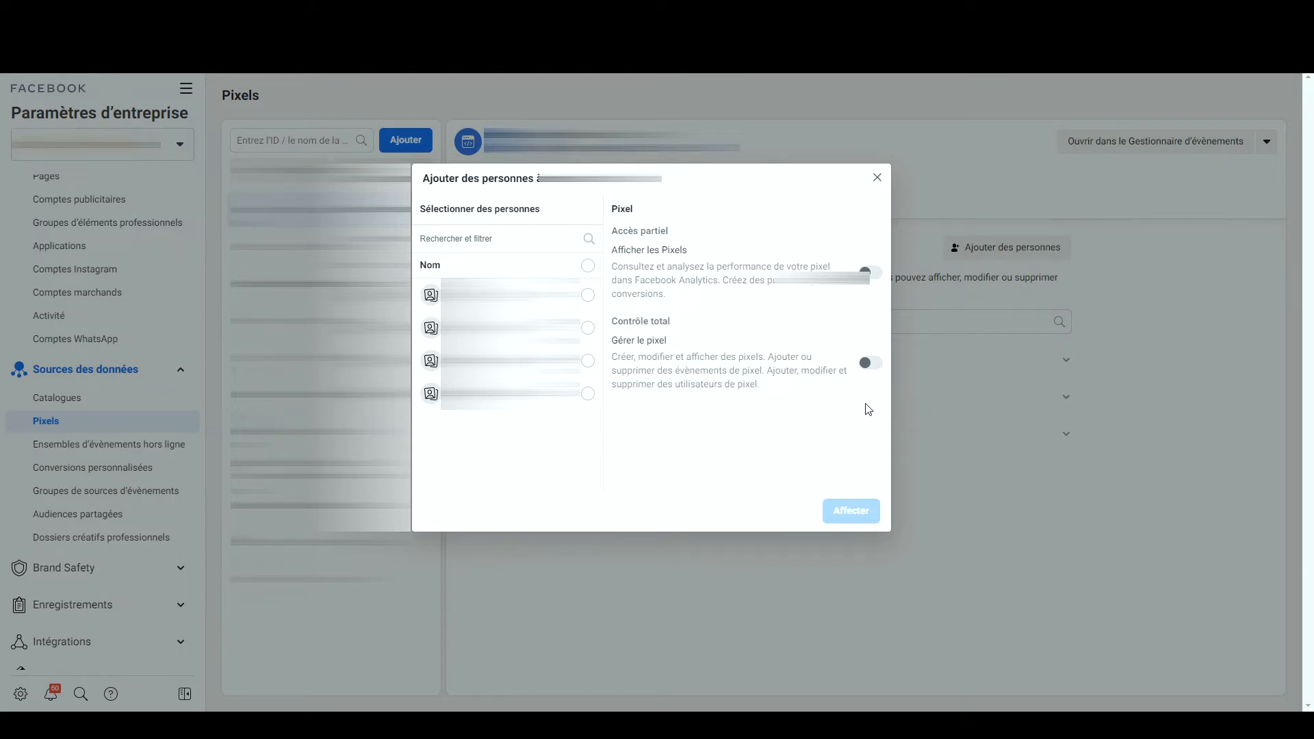
pyautogui.click(877, 183)
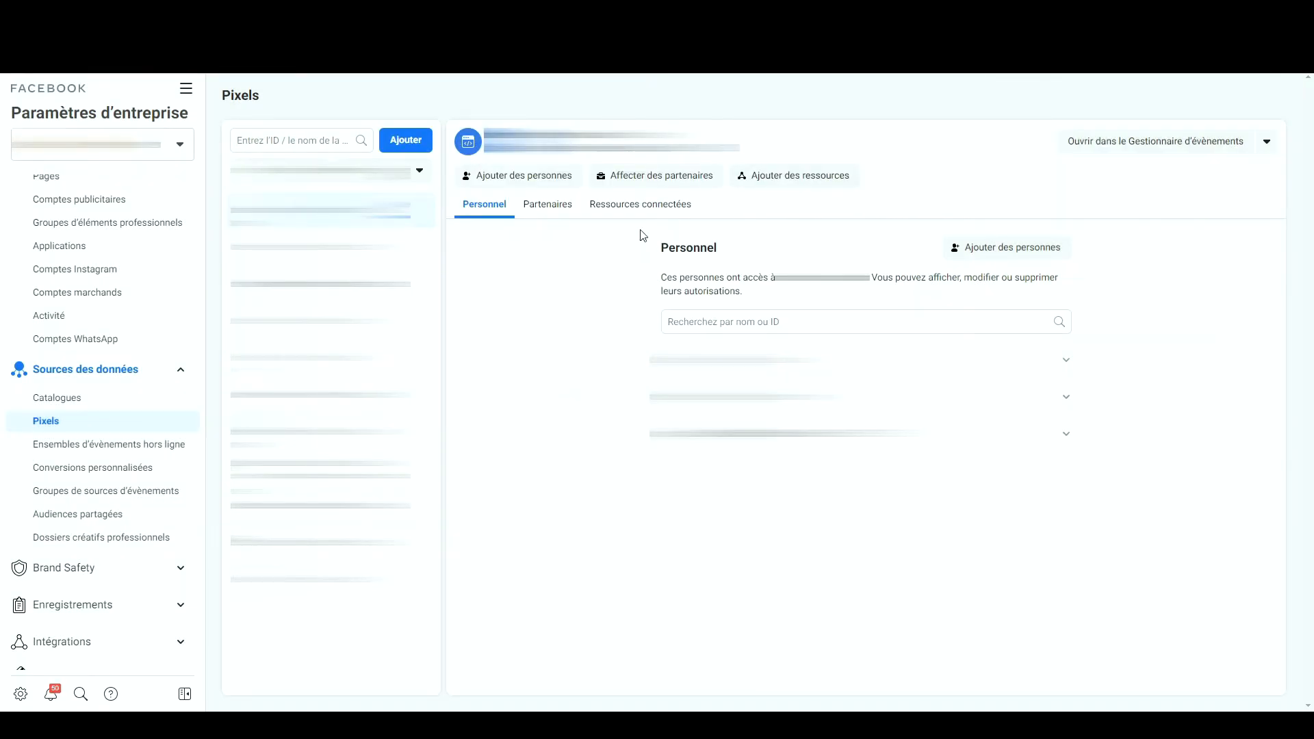
pyautogui.click(545, 211)
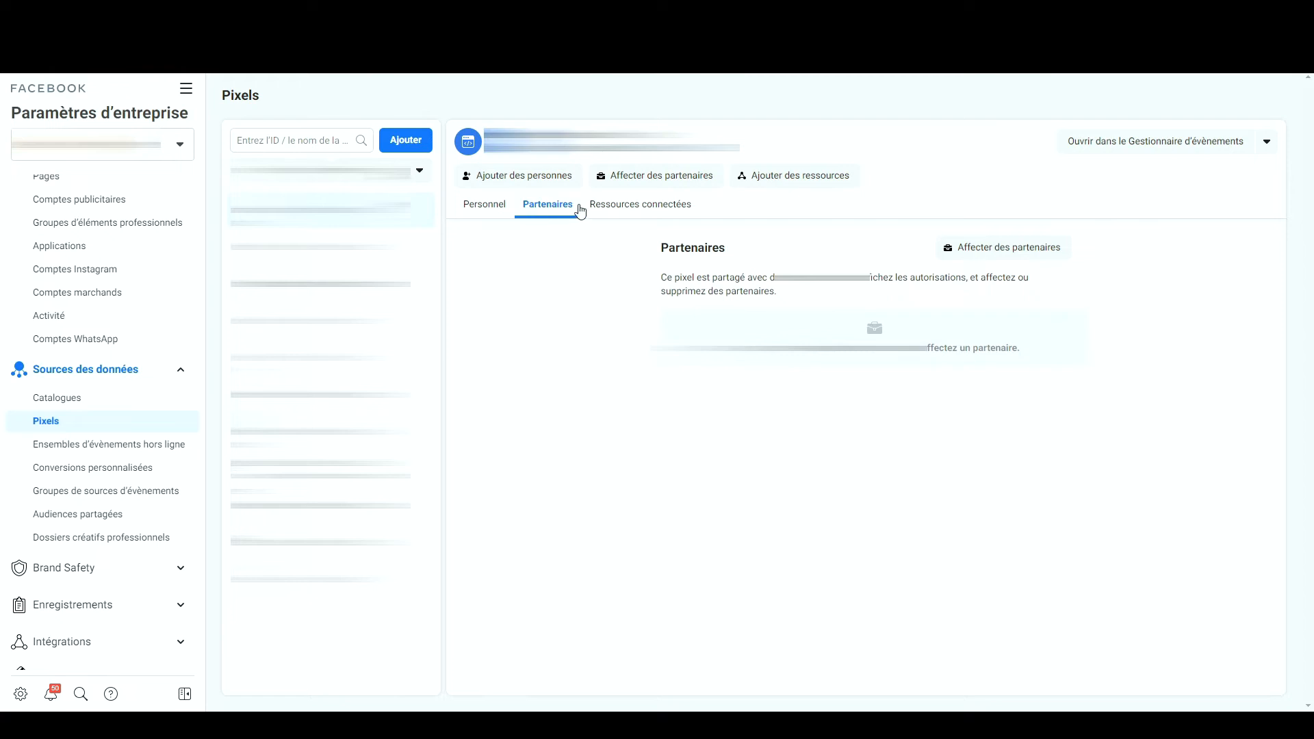
pyautogui.click(616, 204)
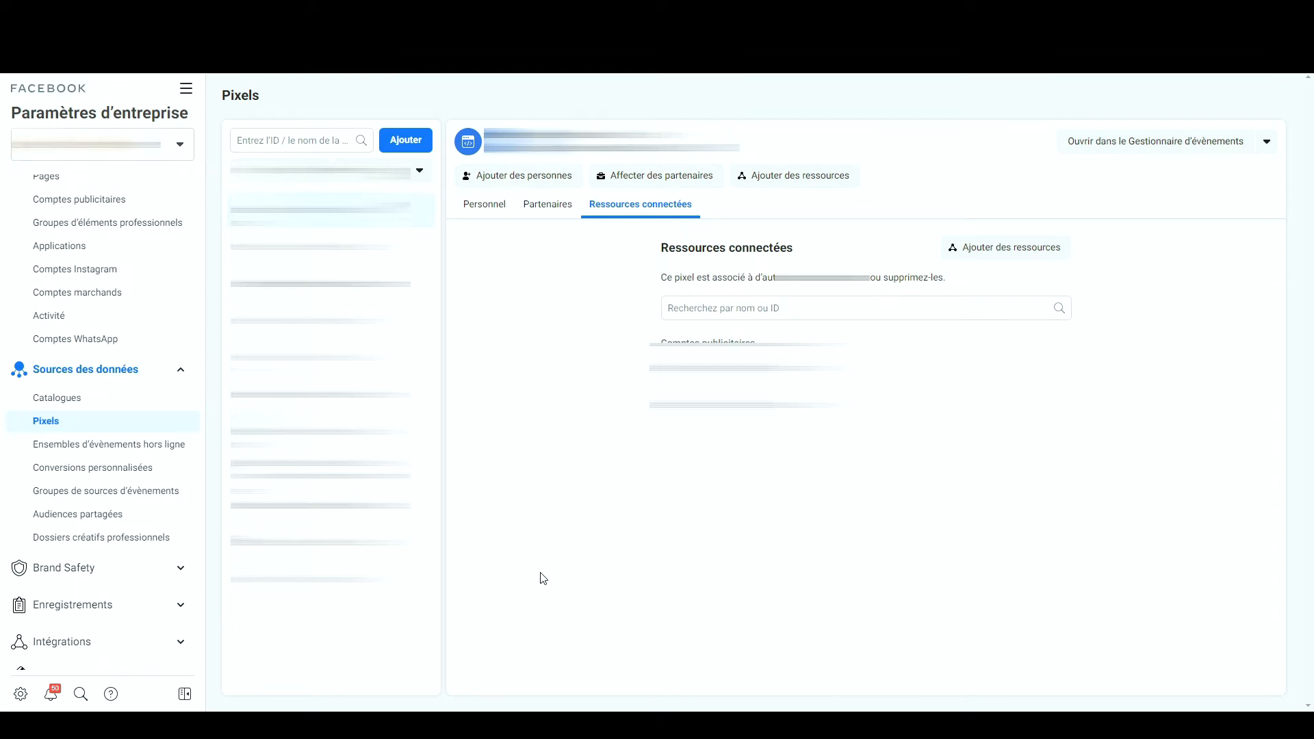
# Step: Create a new pixel named "T1 Business", leaving the website URL empty
pyautogui.click(424, 142)
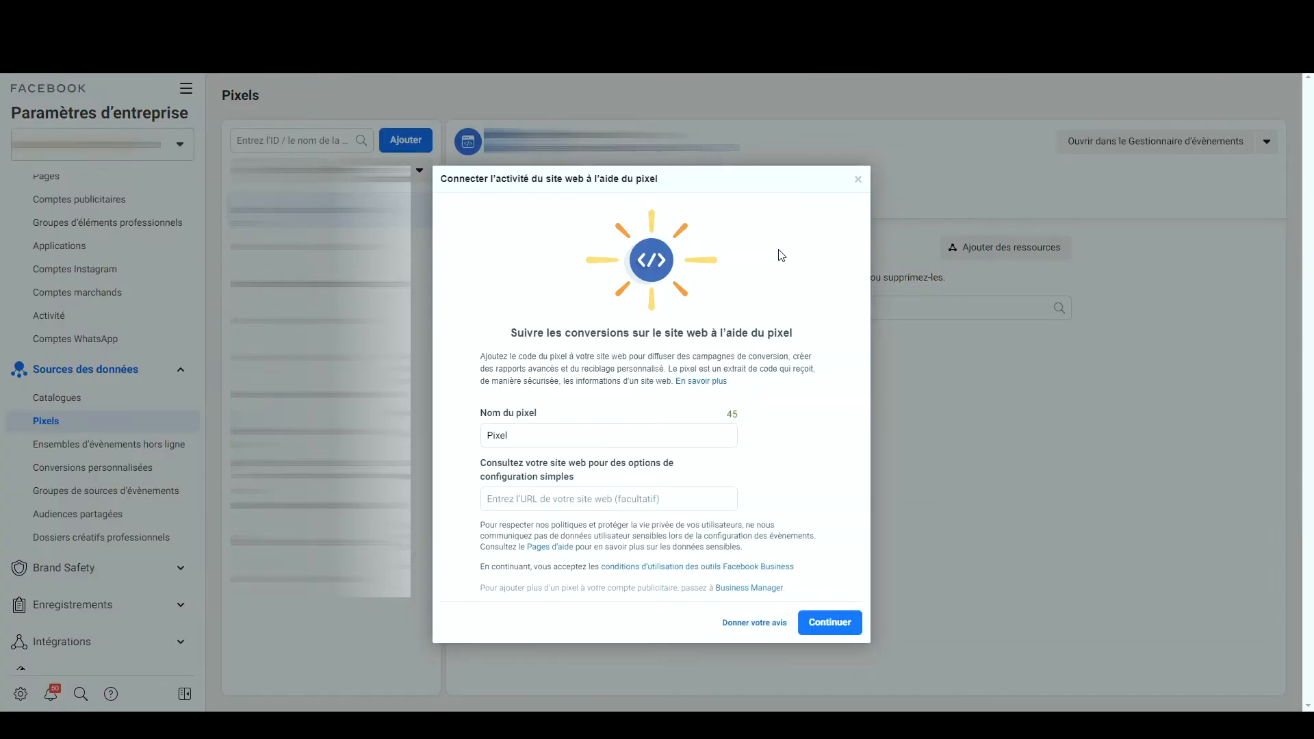
pyautogui.tripleClick(590, 438)
pyautogui.write('T1 Business')
pyautogui.click(560, 498)
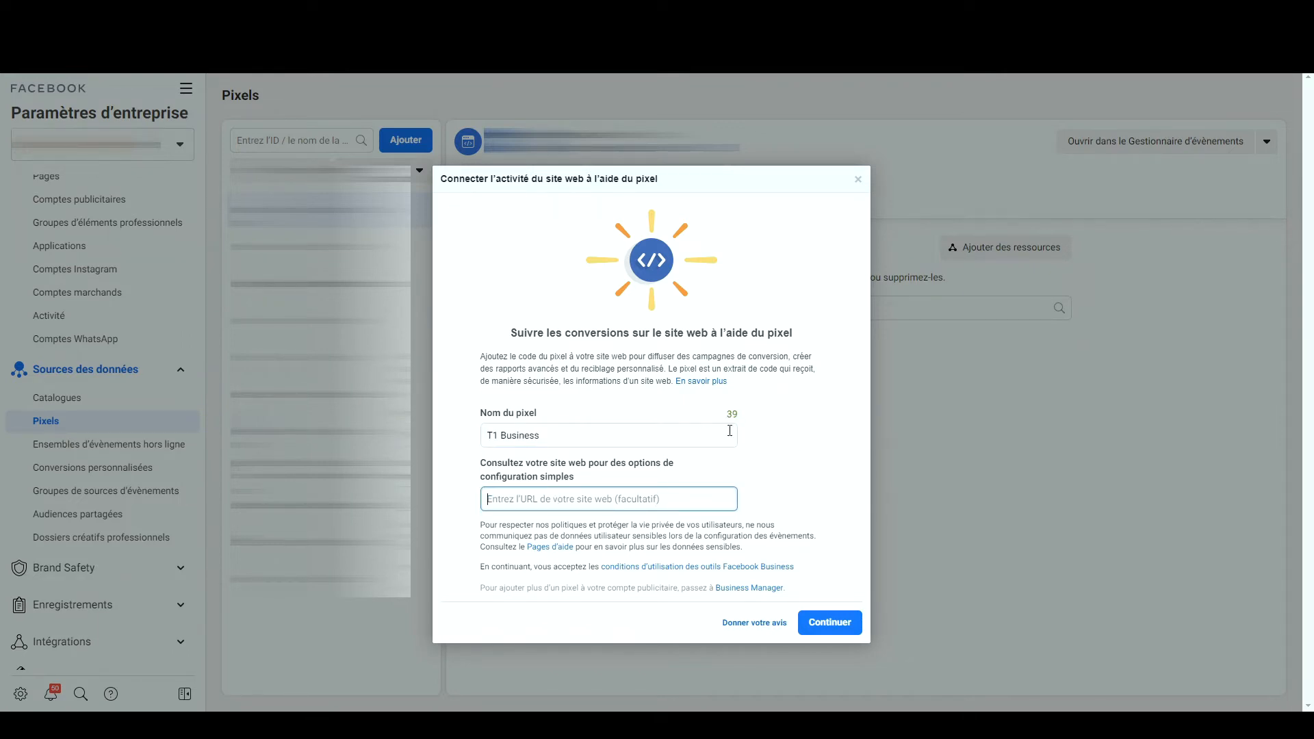
pyautogui.click(837, 623)
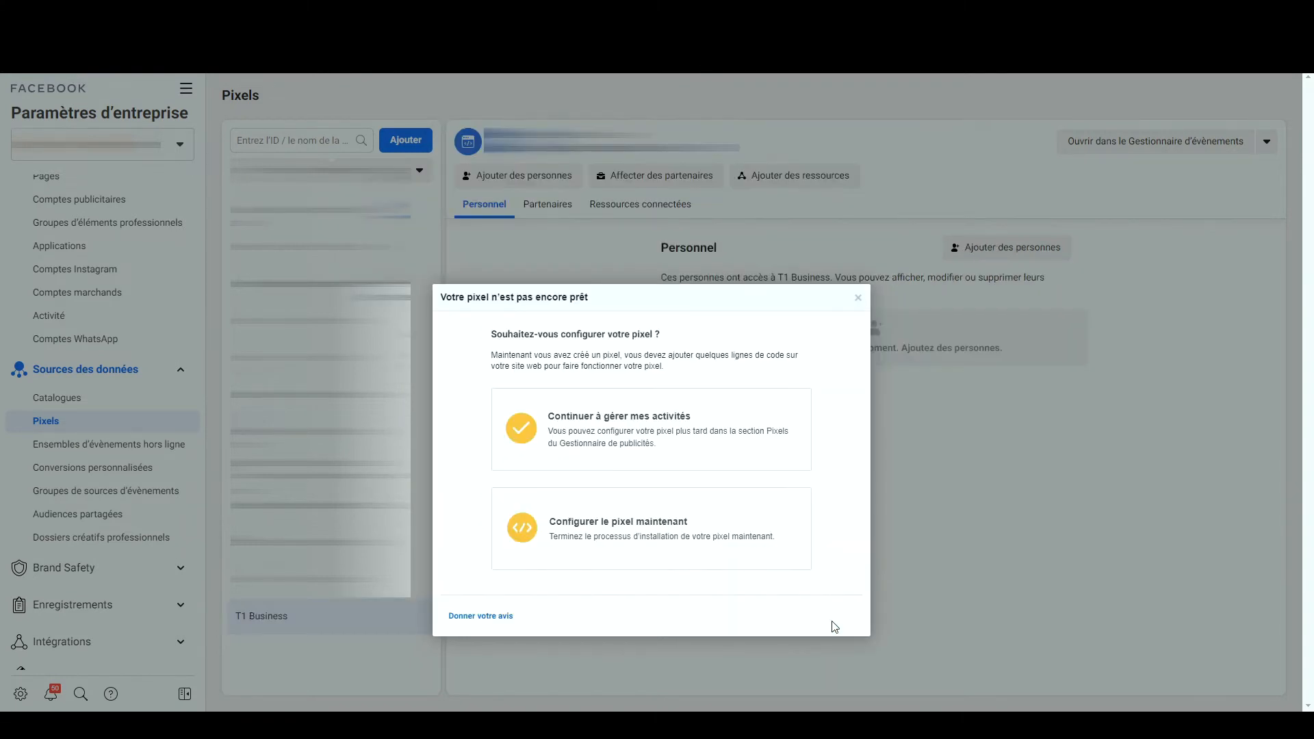
# Step: Start configuring the T1 Business pixel and review the manual code installation instructions
pyautogui.click(716, 534)
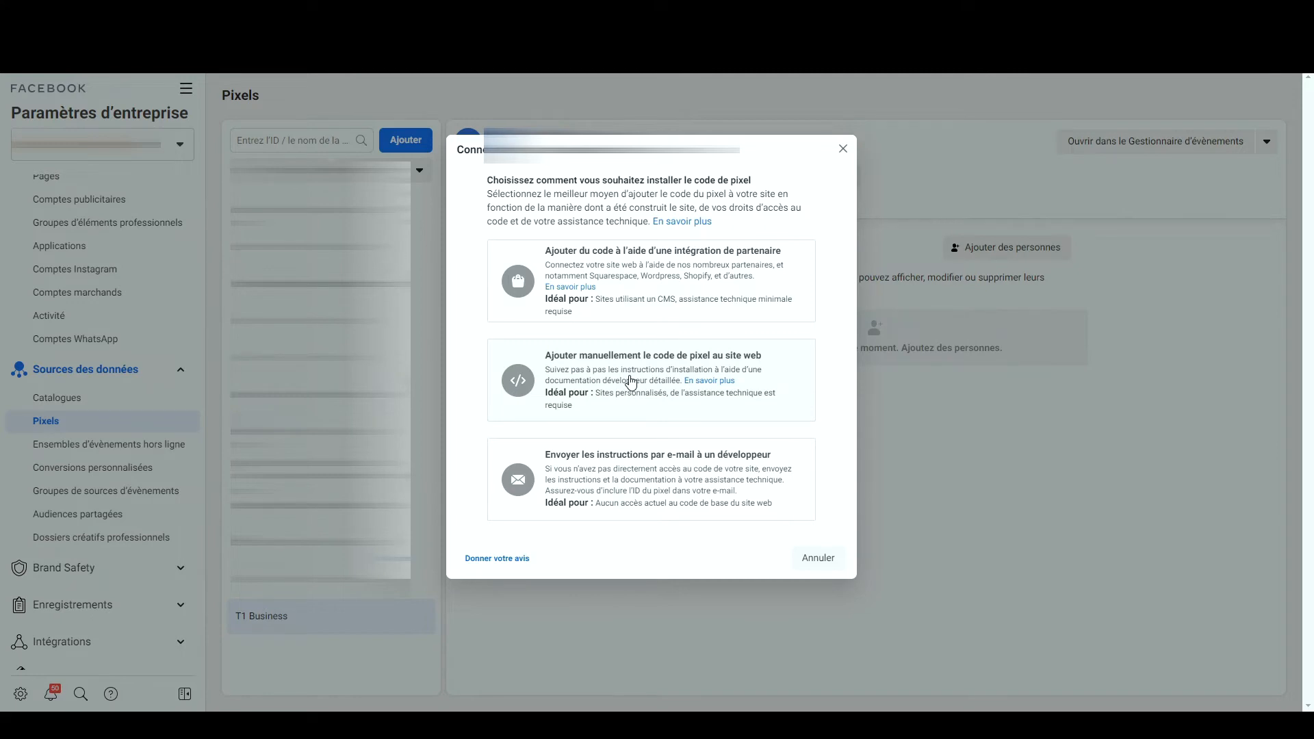
pyautogui.click(631, 383)
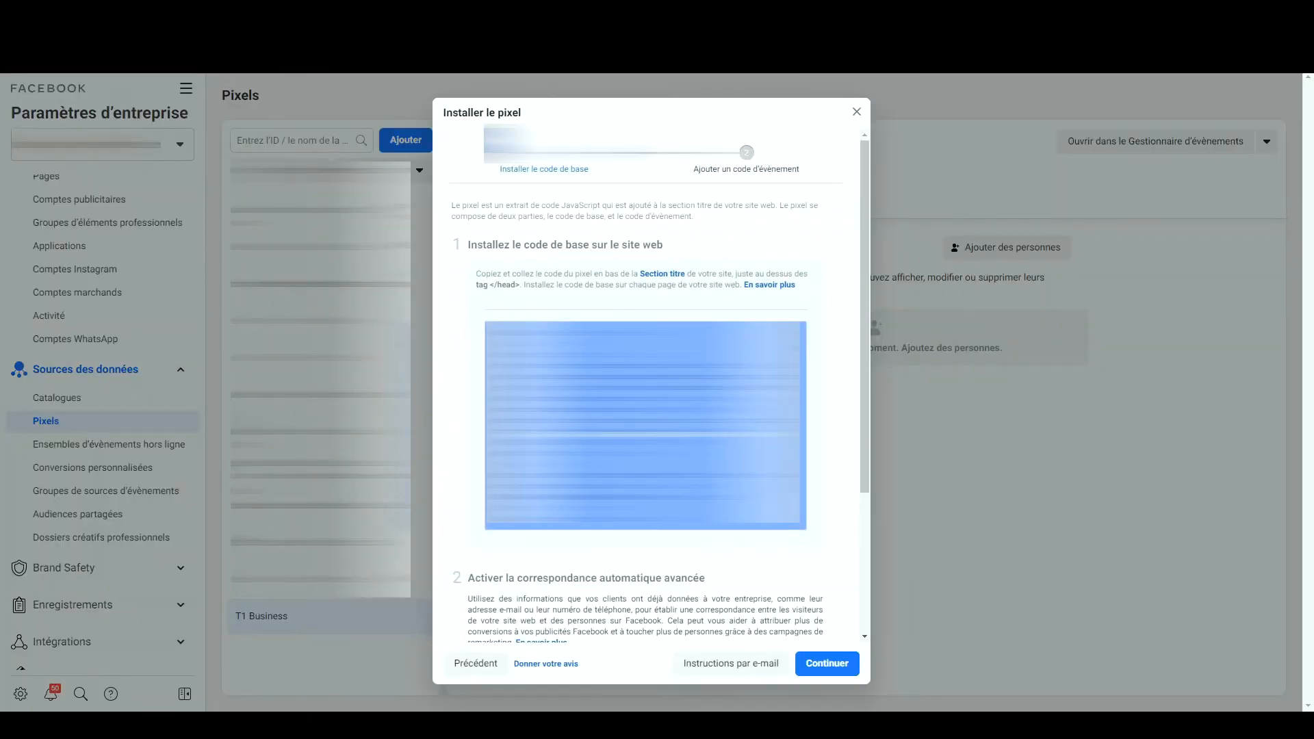
pyautogui.scroll(-3, 621, 419)
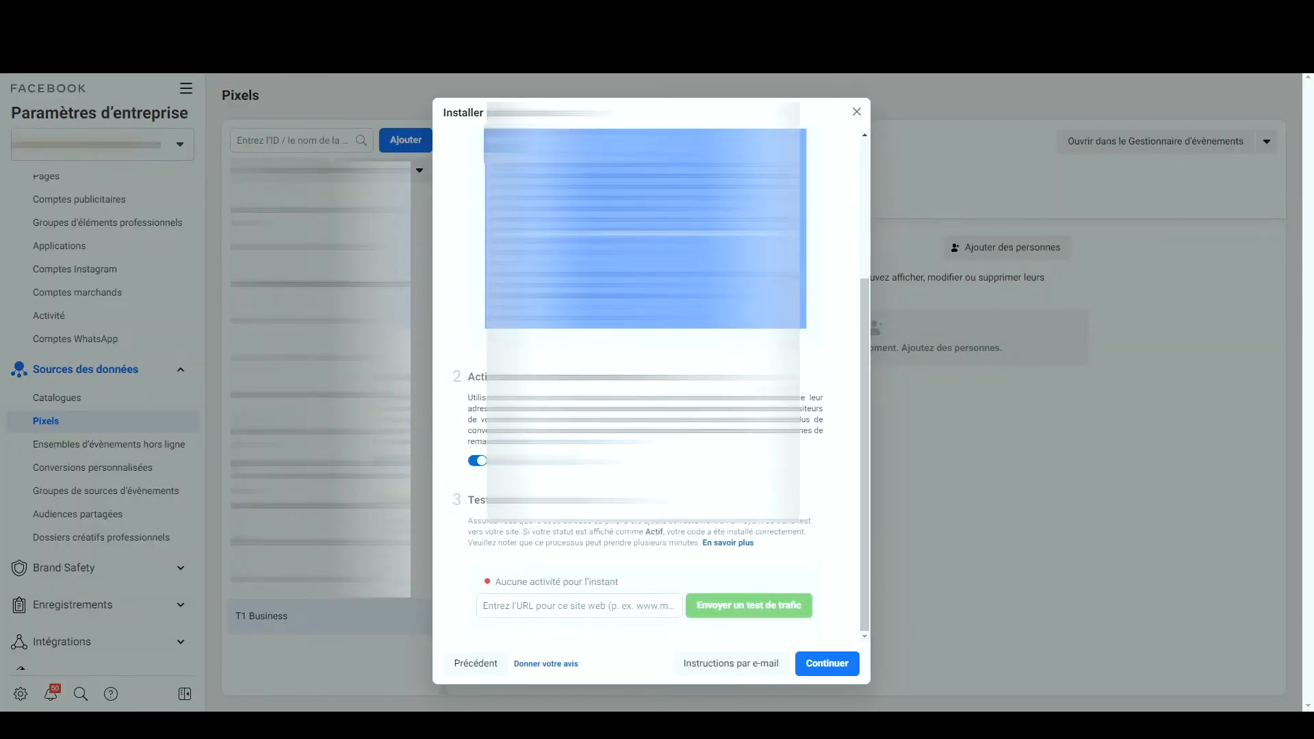
pyautogui.scroll(3, 621, 419)
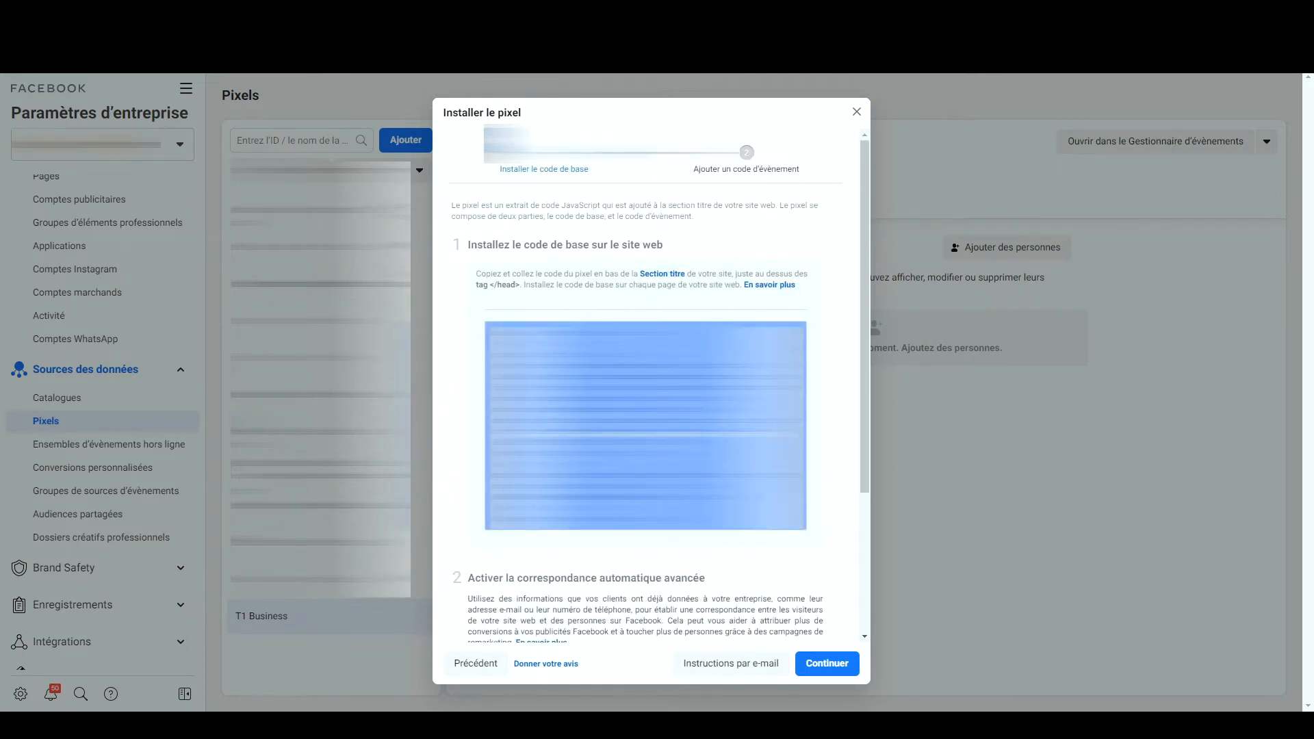
# Step: Return to the pixel installation methods and choose a partner integration with Shopify (en ligne)
pyautogui.click(476, 664)
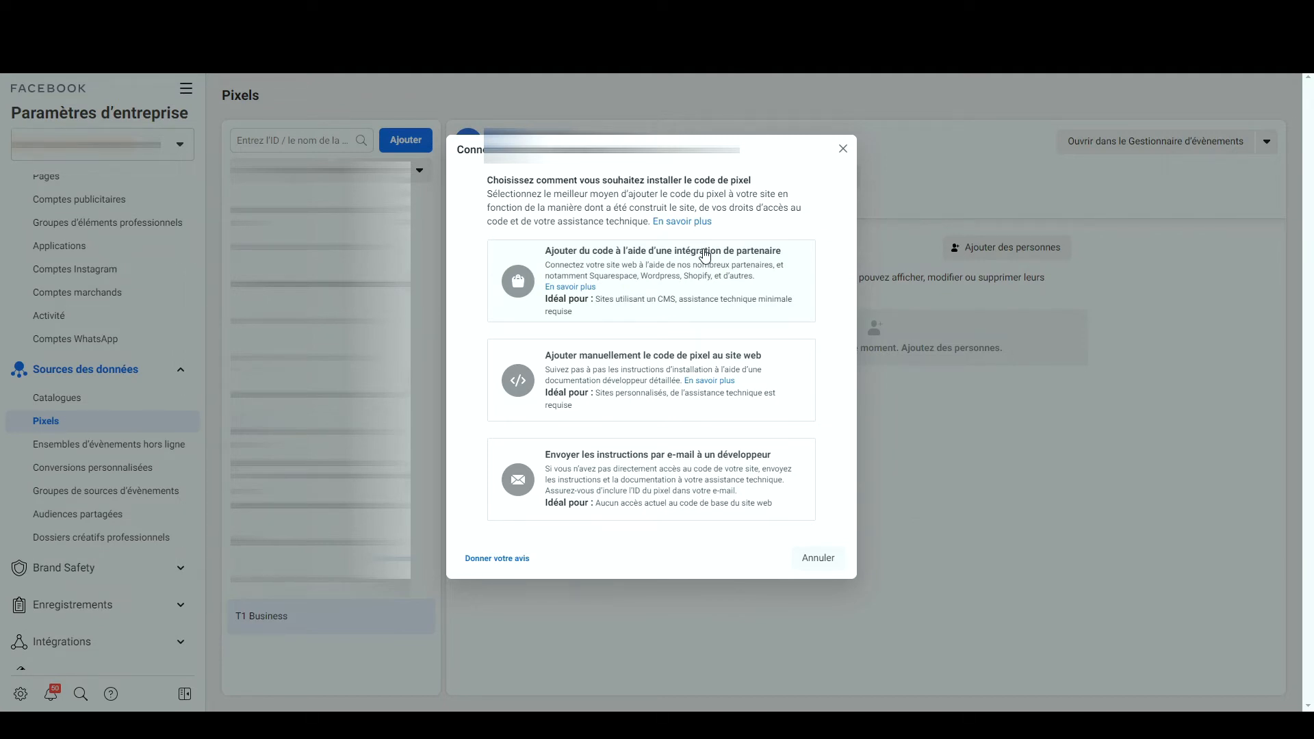
pyautogui.click(705, 256)
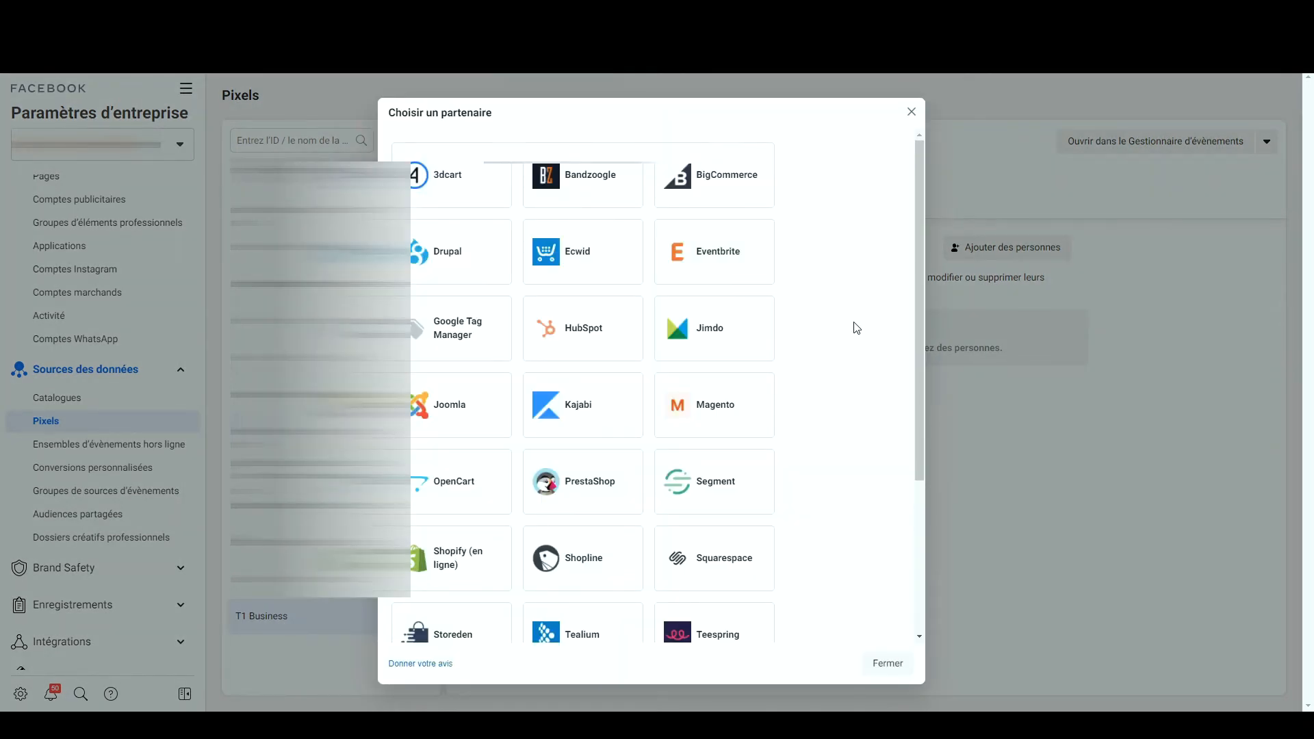
pyautogui.click(481, 561)
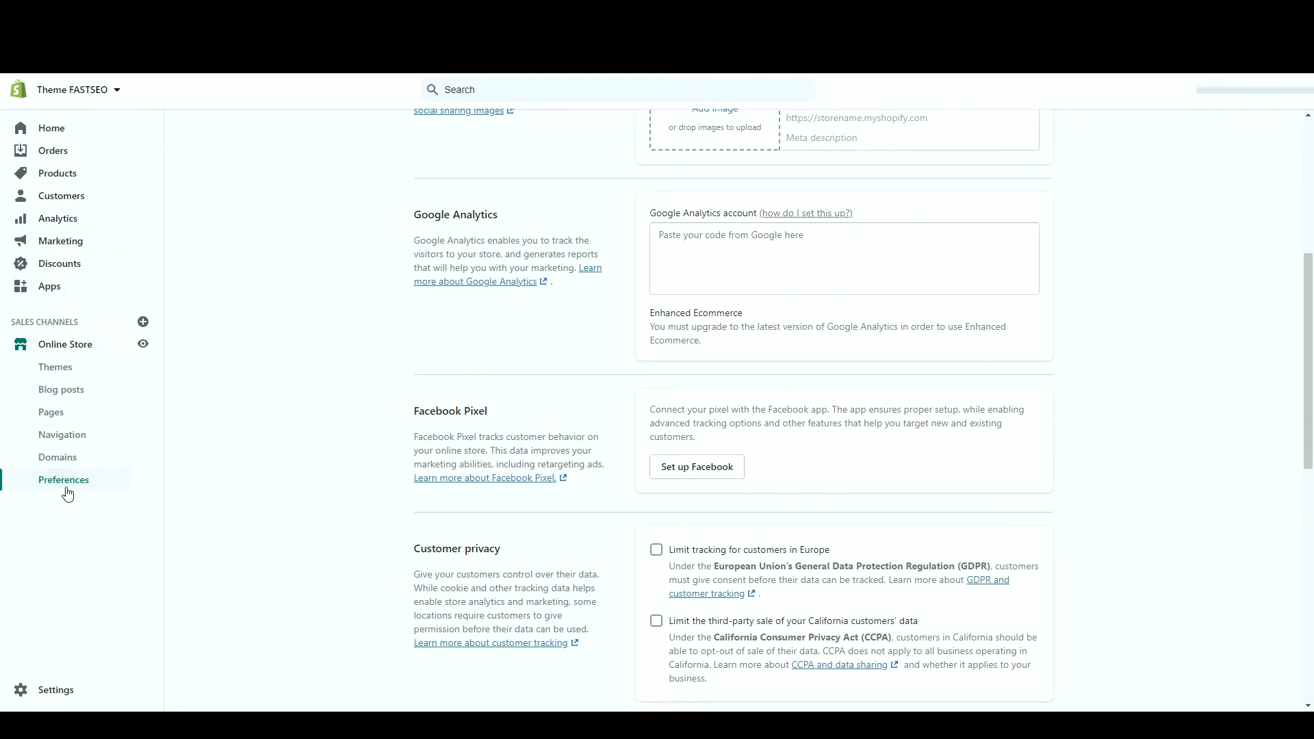
# Step: In Shopify's Online Store preferences, start the Facebook Pixel setup and add Facebook as a sales channel
pyautogui.scroll(3, 442, 315)
pyautogui.scroll(-4, 442, 315)
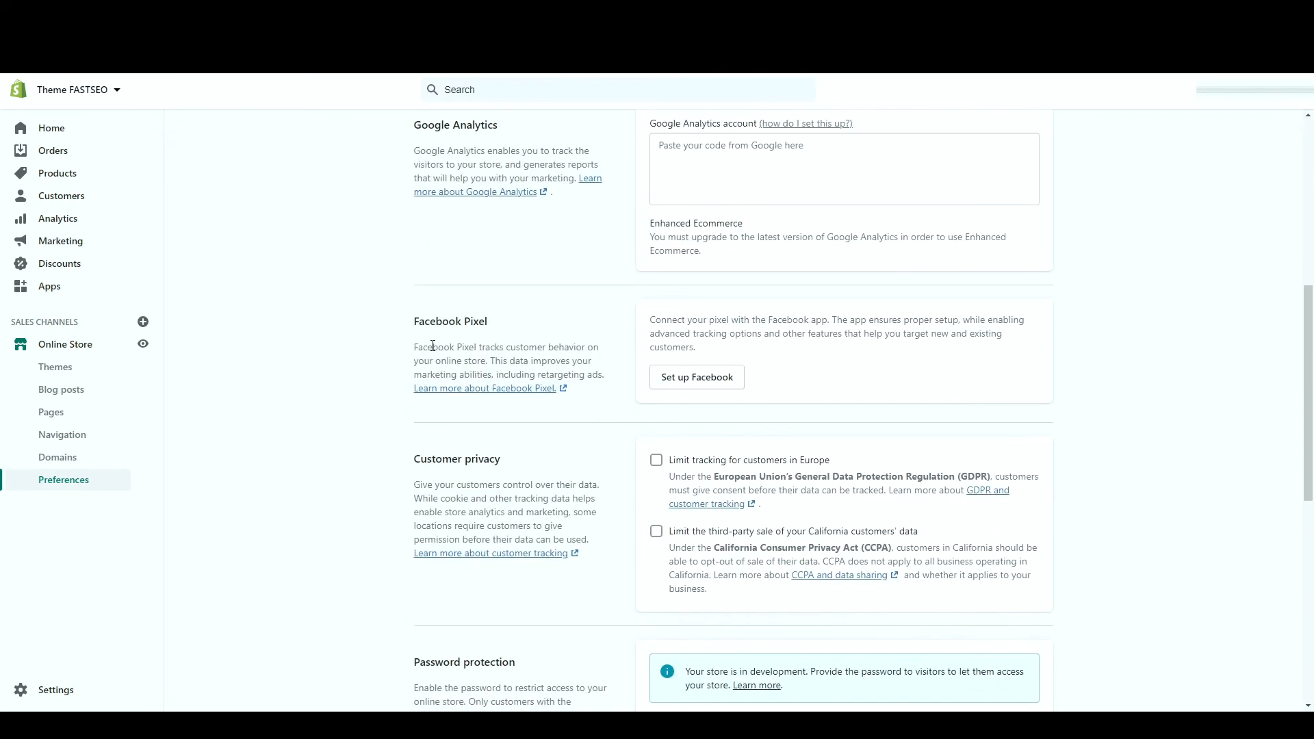
pyautogui.click(705, 381)
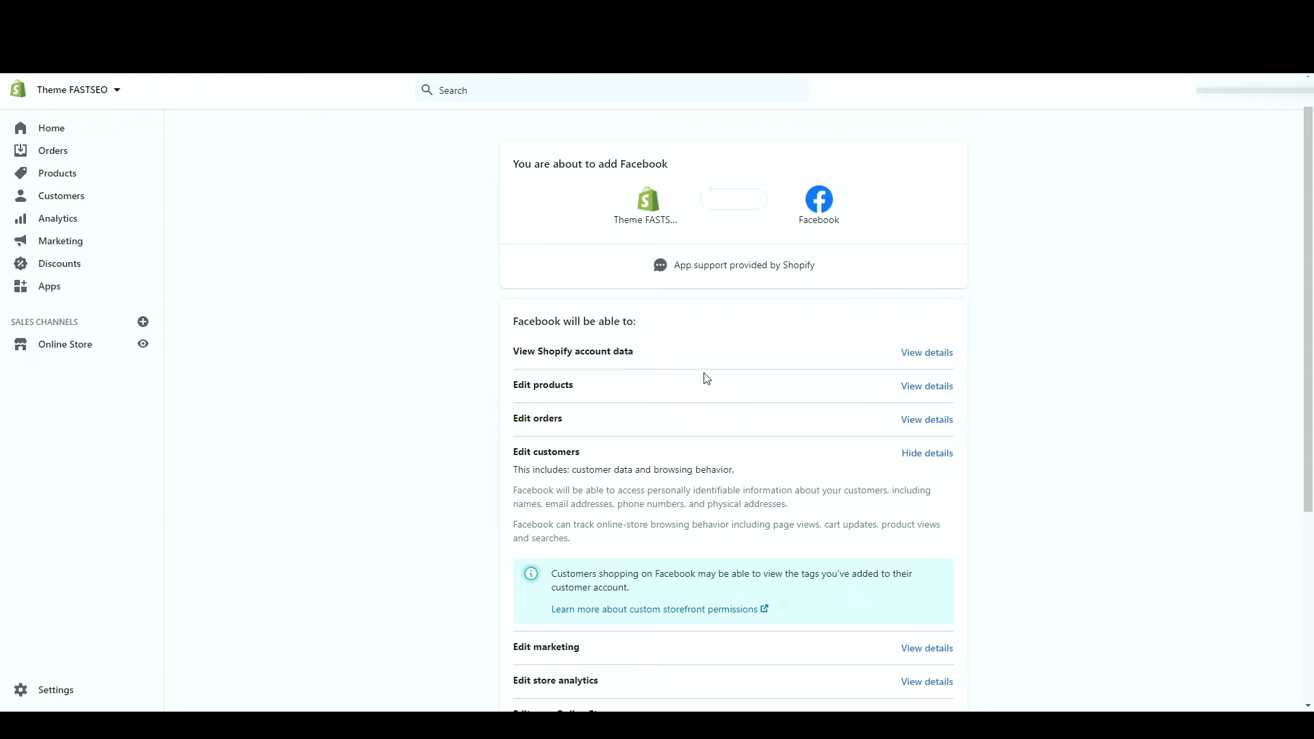
pyautogui.scroll(-4, 713, 200)
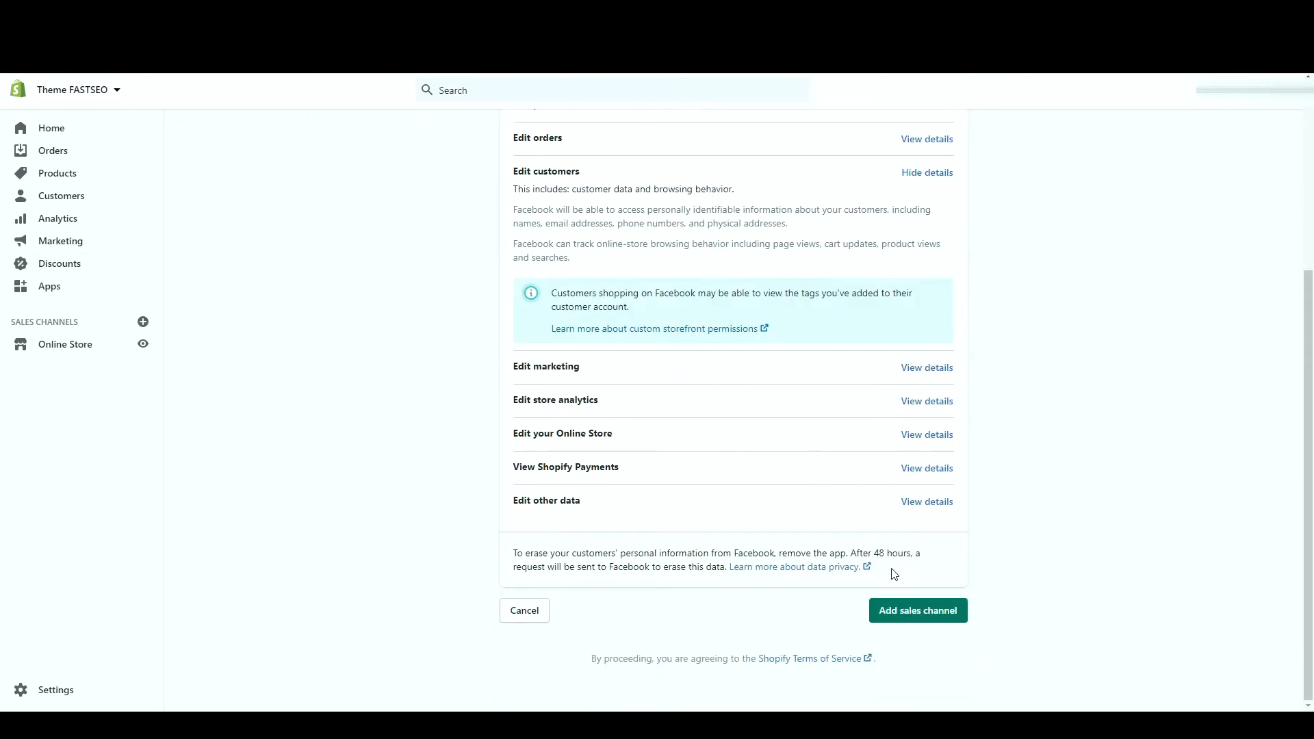
pyautogui.click(916, 611)
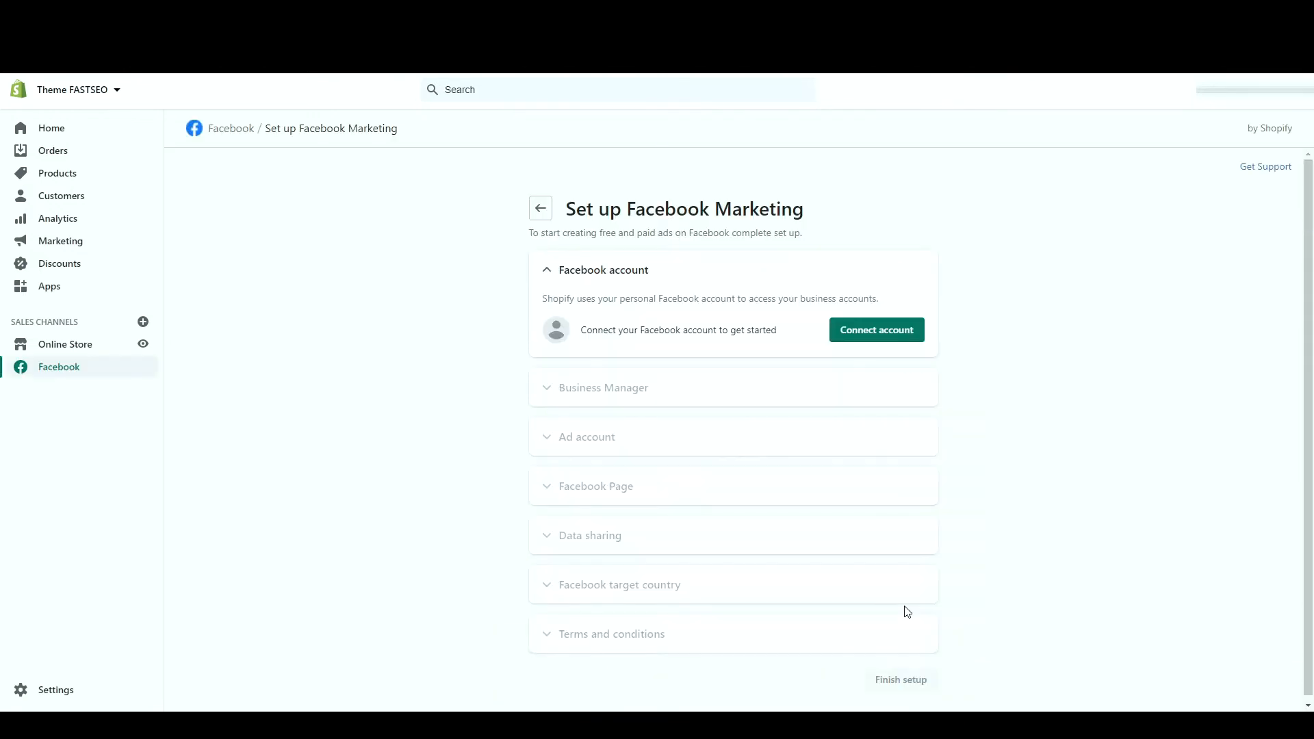
# Step: Connect the Facebook account to Shopify and review the Facebook Page Shop setup sections
pyautogui.click(902, 331)
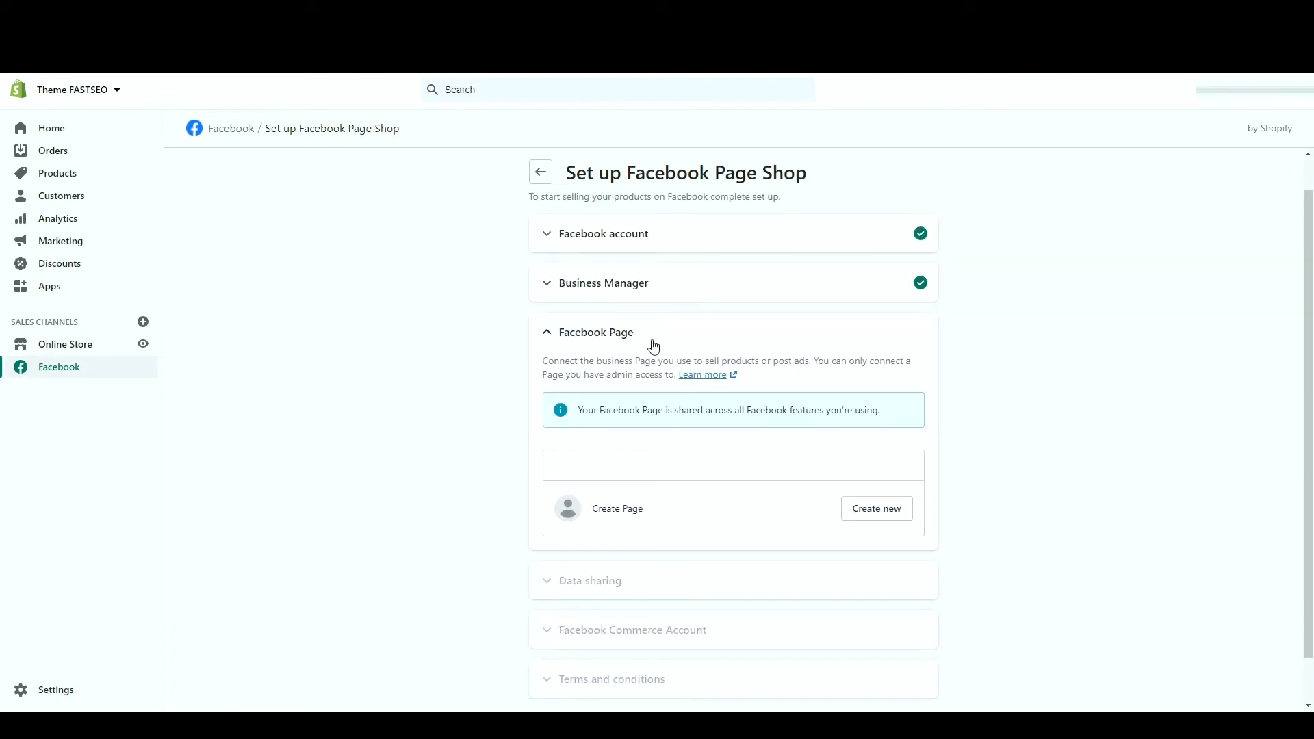
pyautogui.scroll(-1, 521, 492)
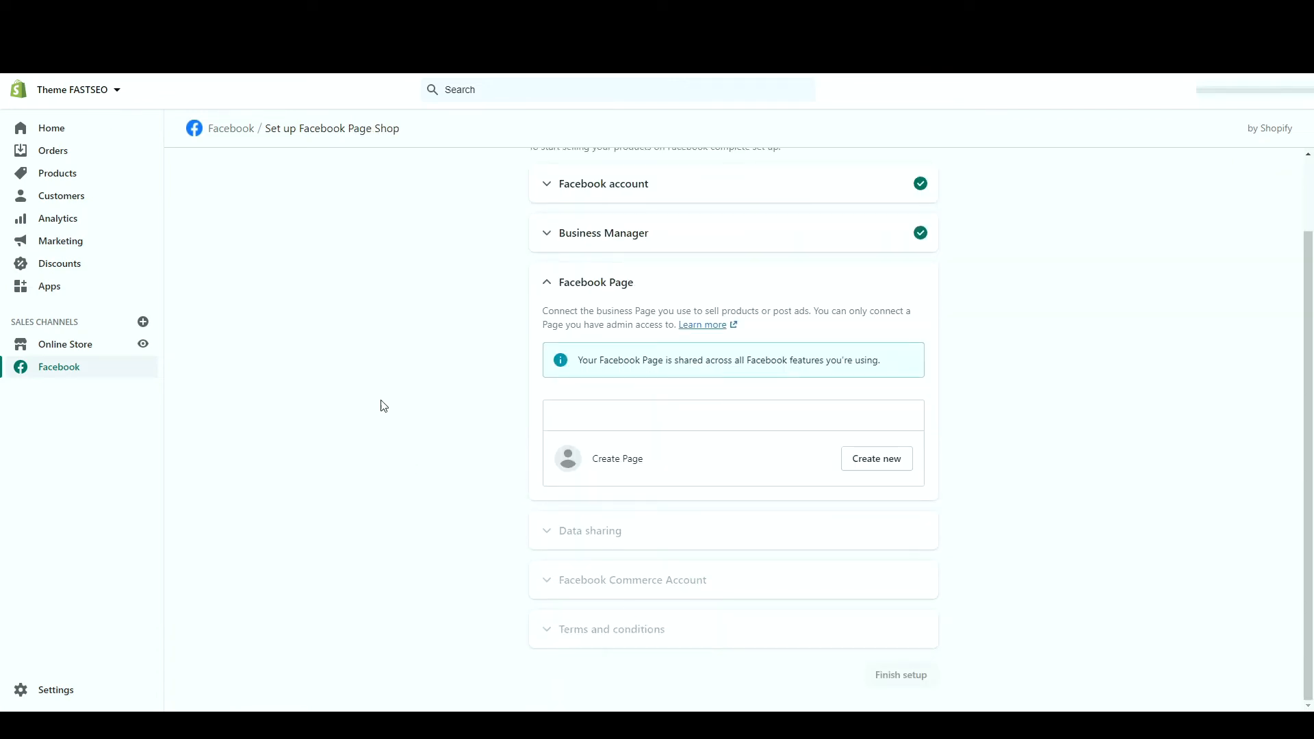
pyautogui.scroll(2, 380, 391)
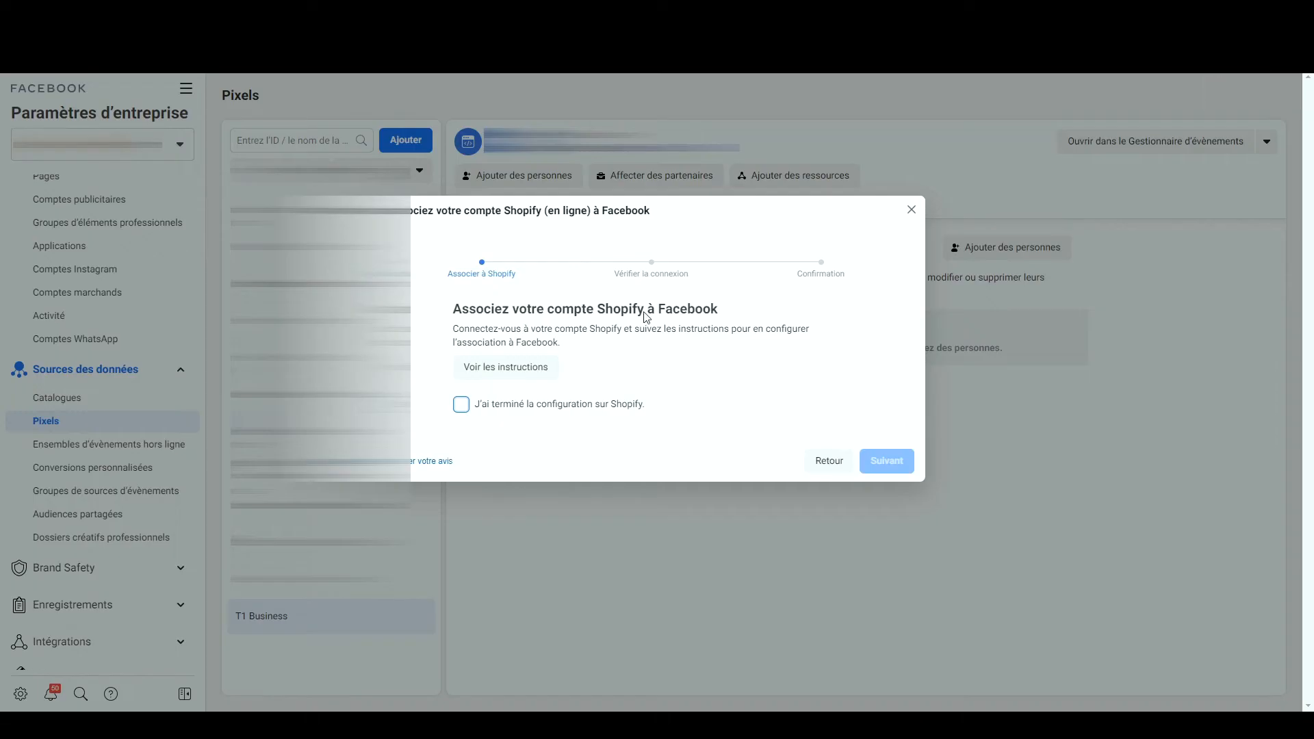
# Step: Back in Facebook, confirm the Shopify configuration is finished, proceed to the connection check, and close the wizard without sending test traffic
pyautogui.click(576, 411)
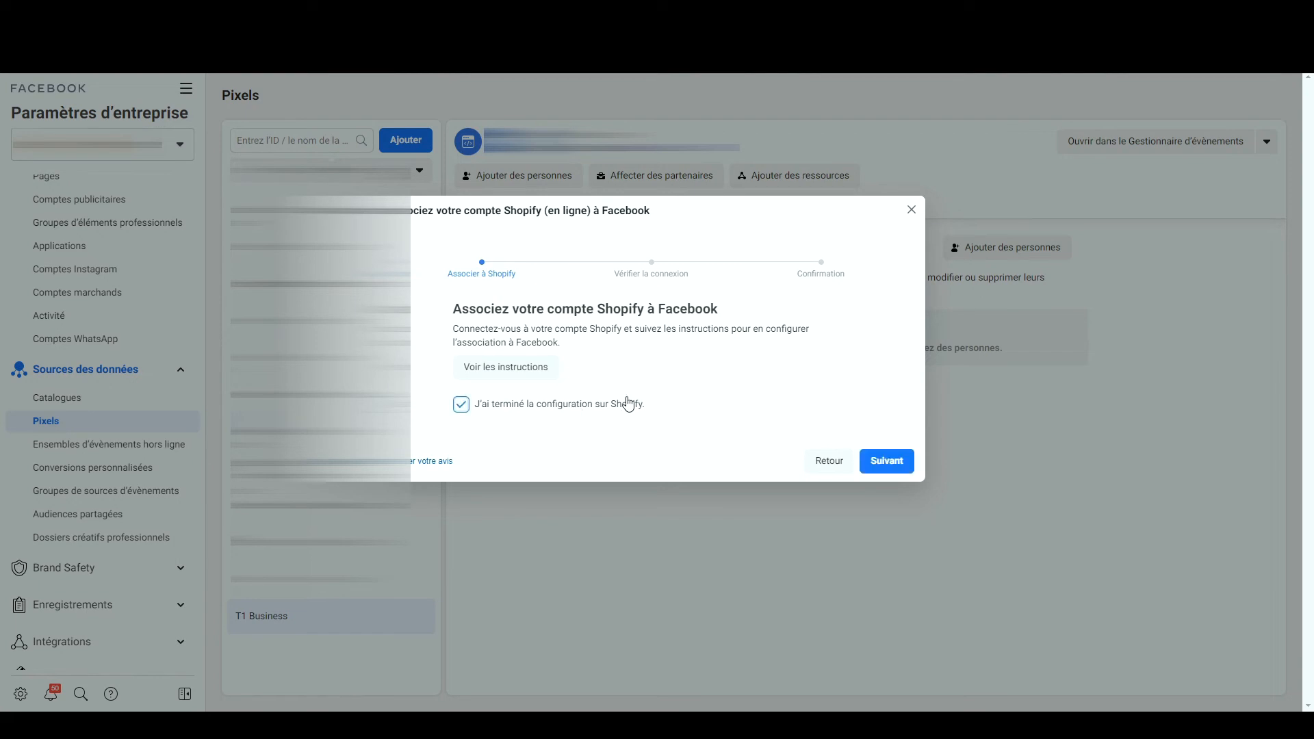
pyautogui.click(886, 461)
pyautogui.click(619, 412)
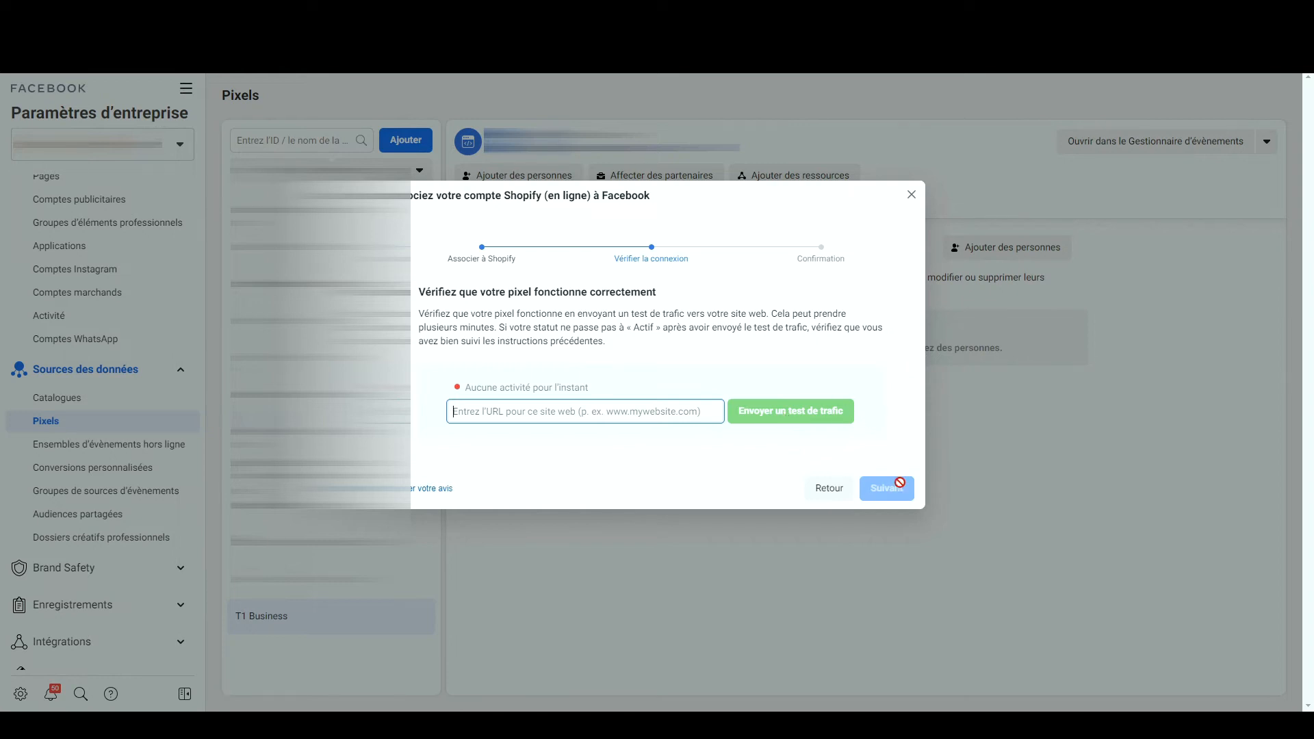
pyautogui.click(912, 195)
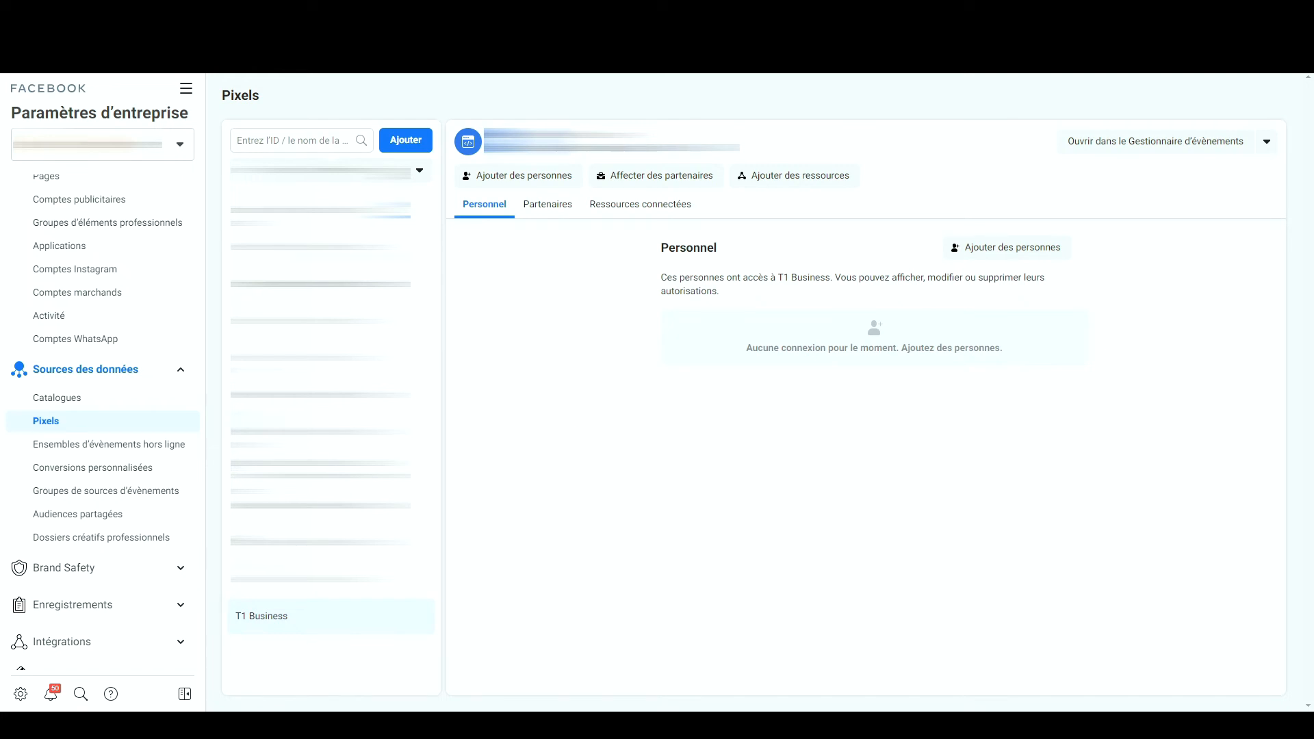
# Step: Open the Events Manager and examine the pixel's activity chart and its list of received events
pyautogui.click(187, 90)
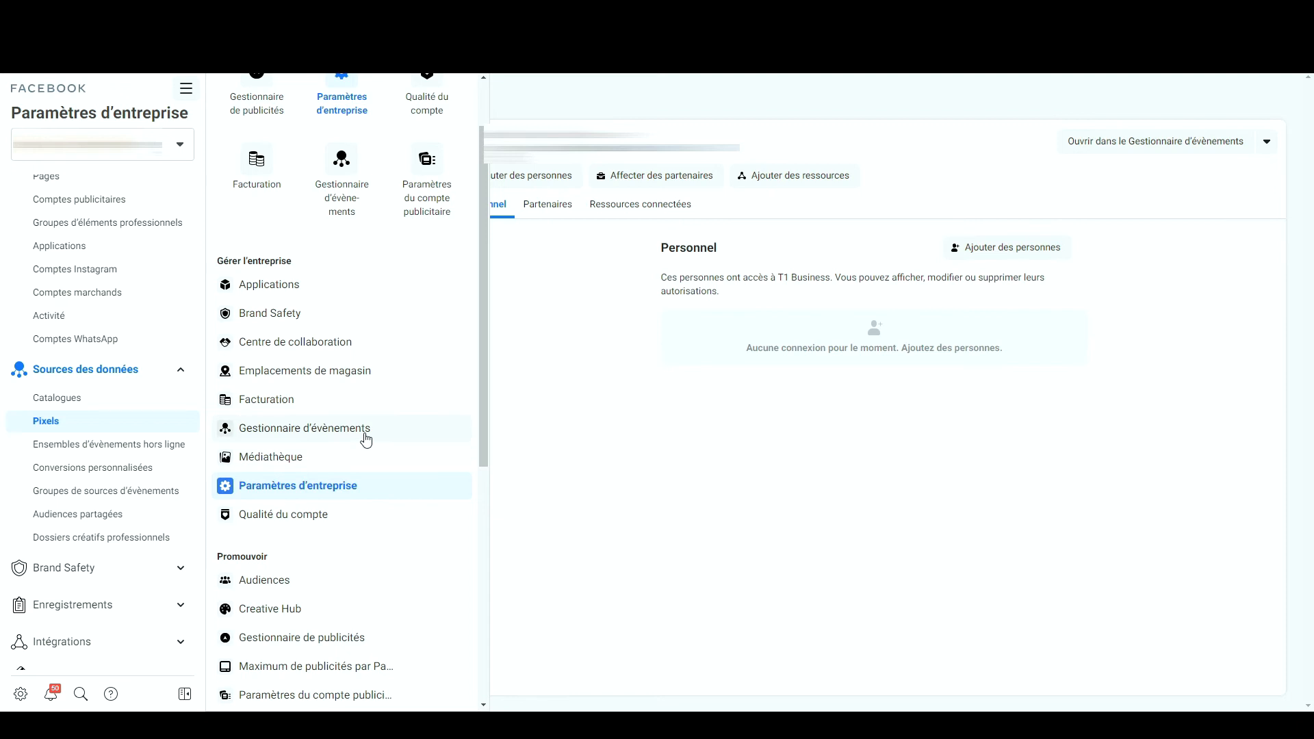
pyautogui.click(366, 439)
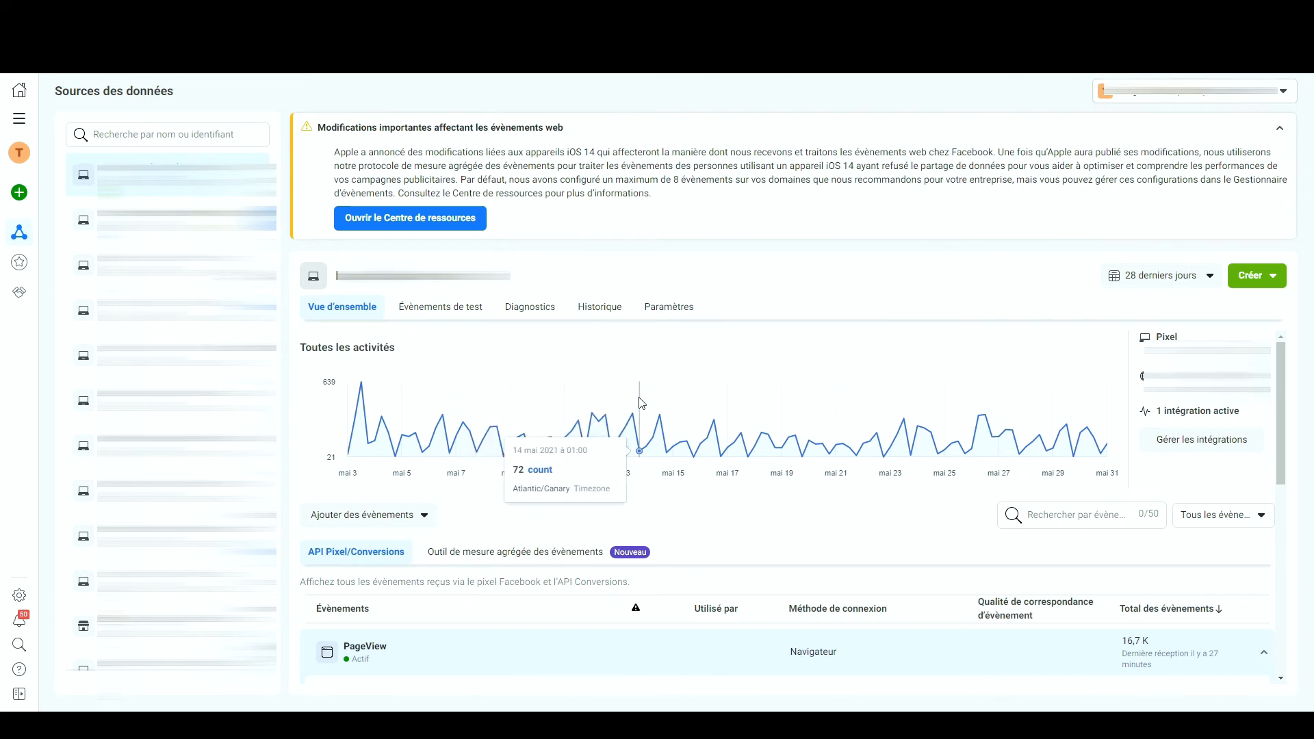
pyautogui.scroll(-5, 855, 532)
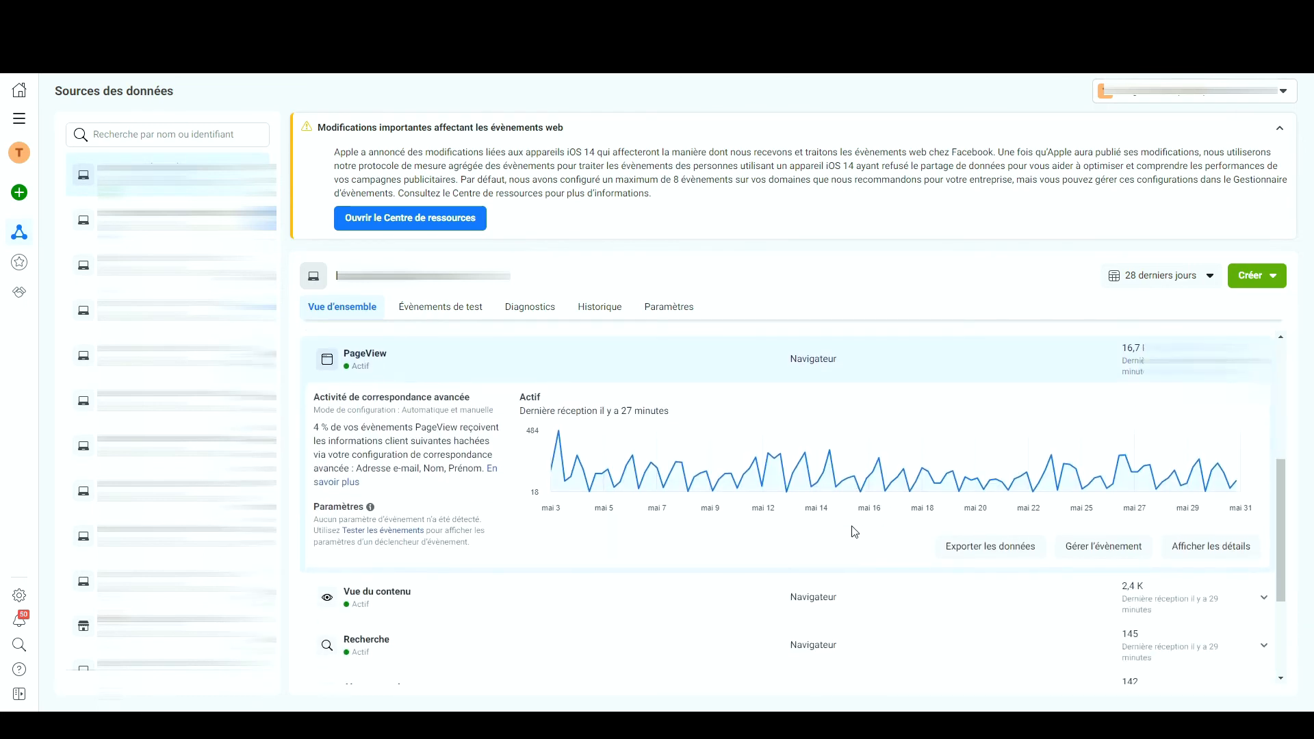
pyautogui.scroll(-1, 855, 532)
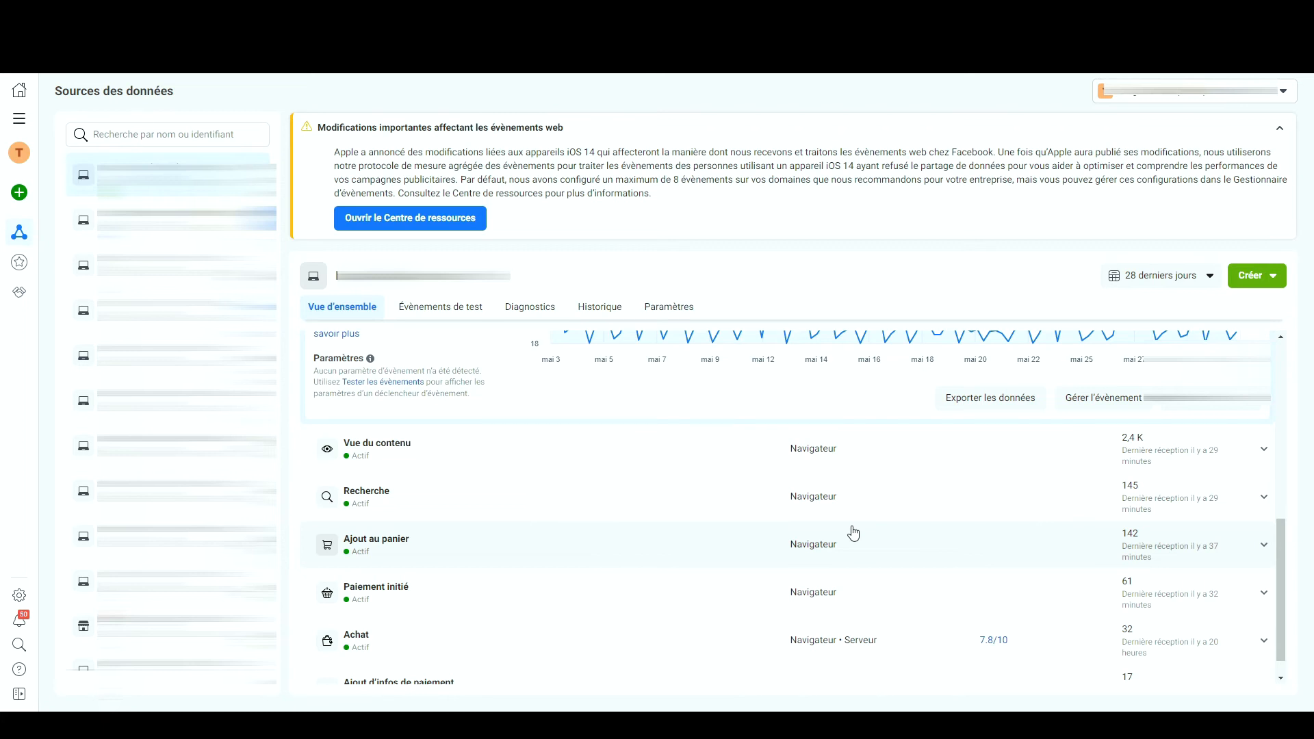
pyautogui.scroll(-1, 854, 533)
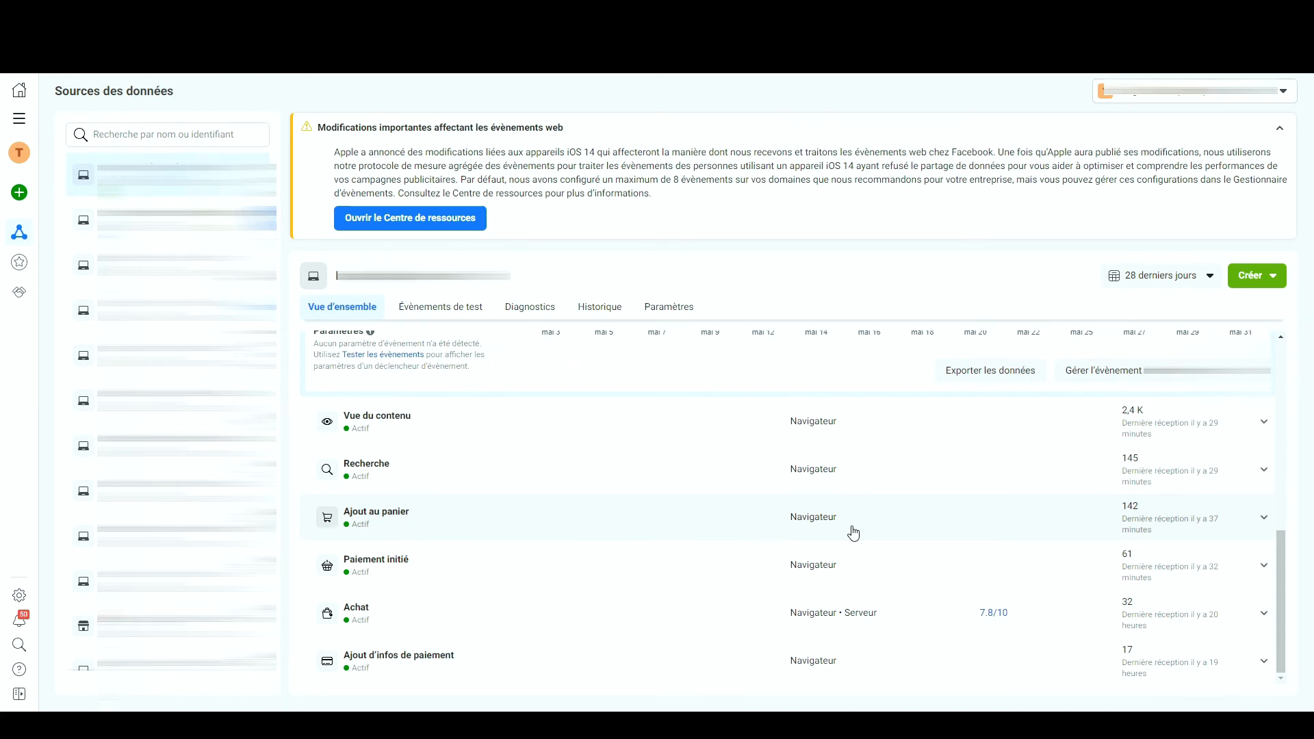
pyautogui.scroll(2, 853, 533)
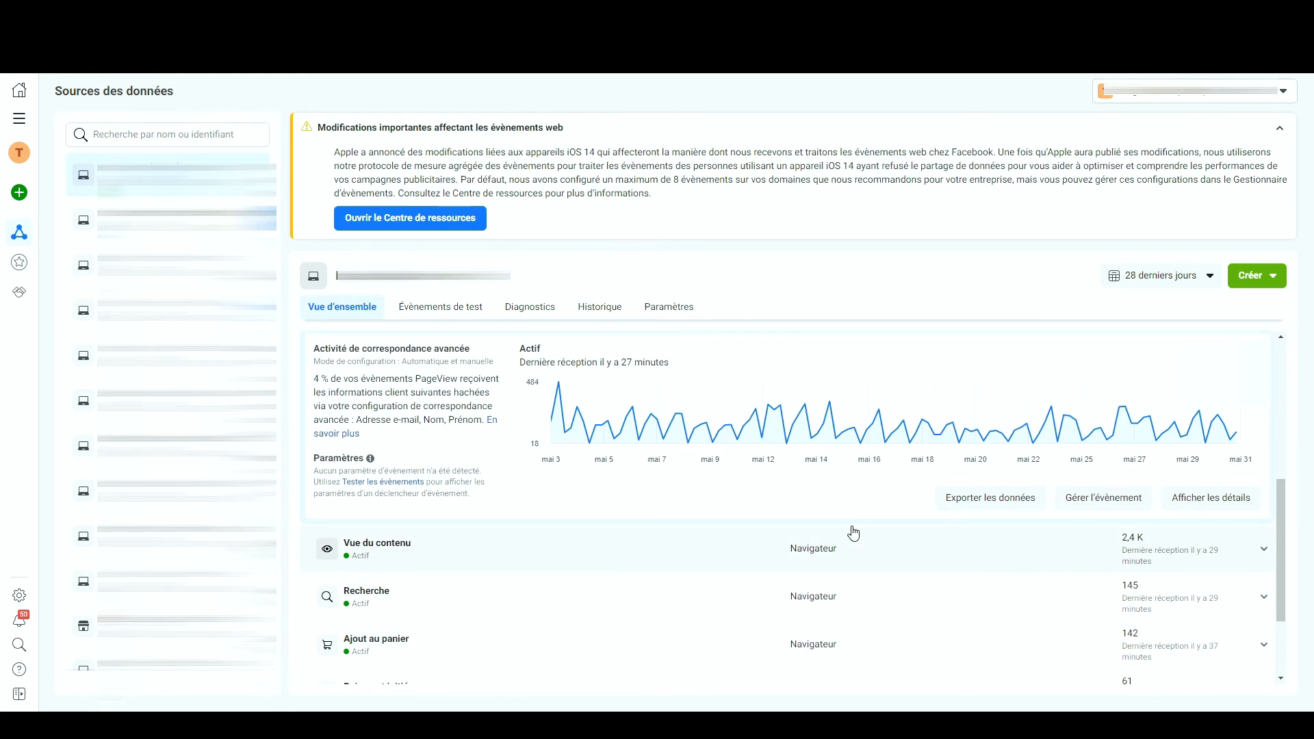
pyautogui.scroll(5, 854, 532)
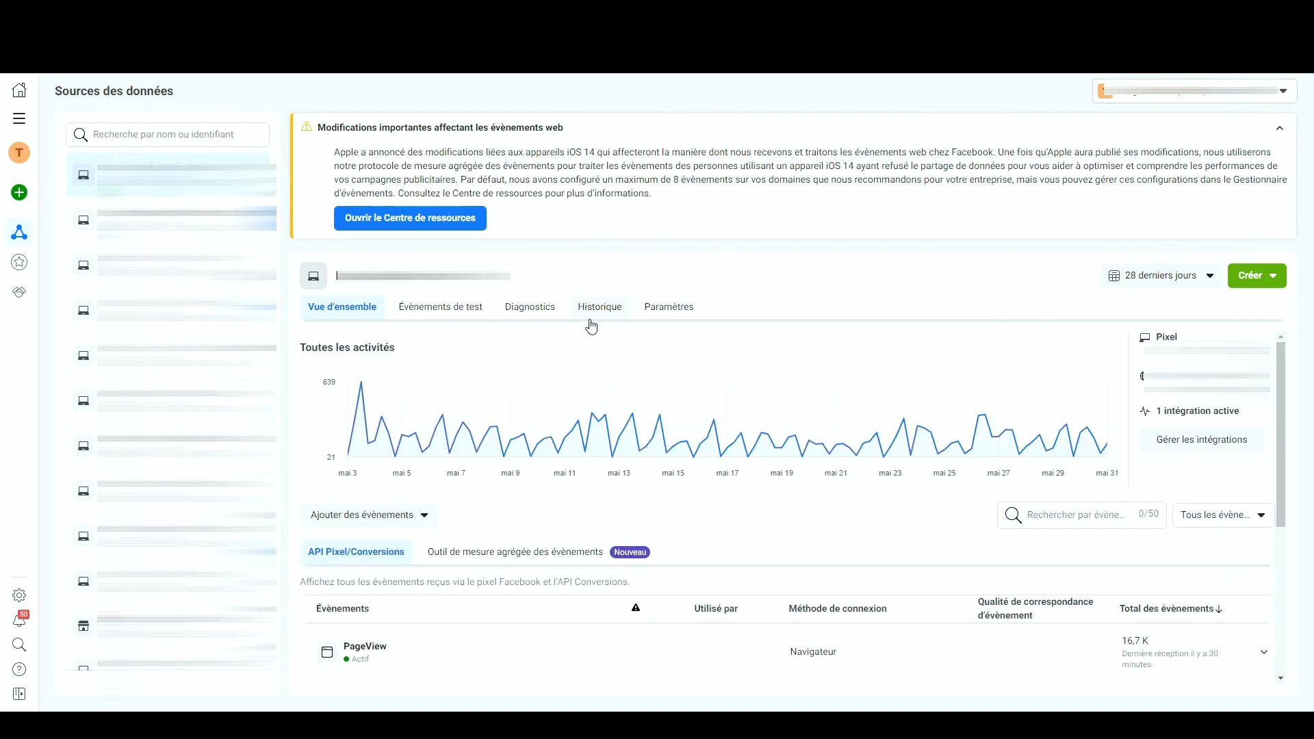
# Step: Open Statistiques from the business tools and review the À la une metrics in the Analytics overview
pyautogui.click(24, 124)
pyautogui.scroll(-5, 171, 411)
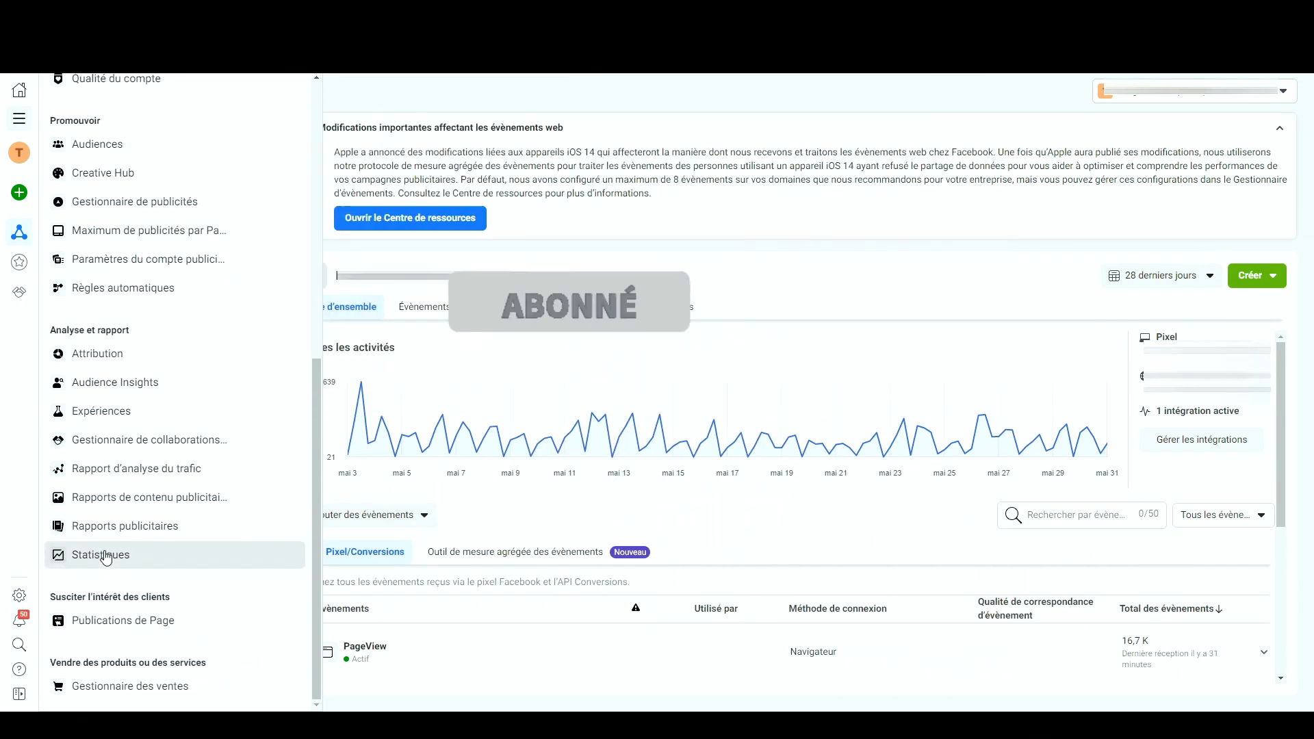
pyautogui.click(103, 555)
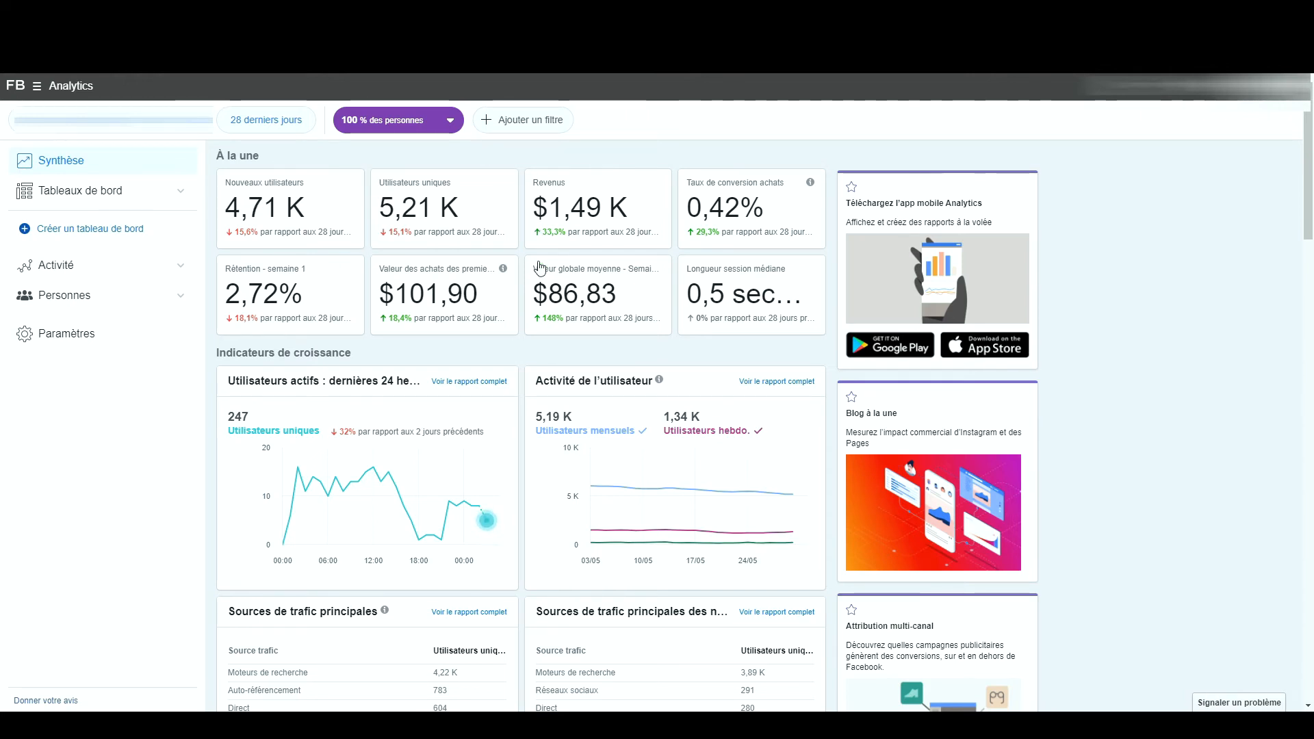
pyautogui.scroll(-2, 527, 367)
pyautogui.scroll(2, 527, 366)
pyautogui.scroll(-2, 528, 366)
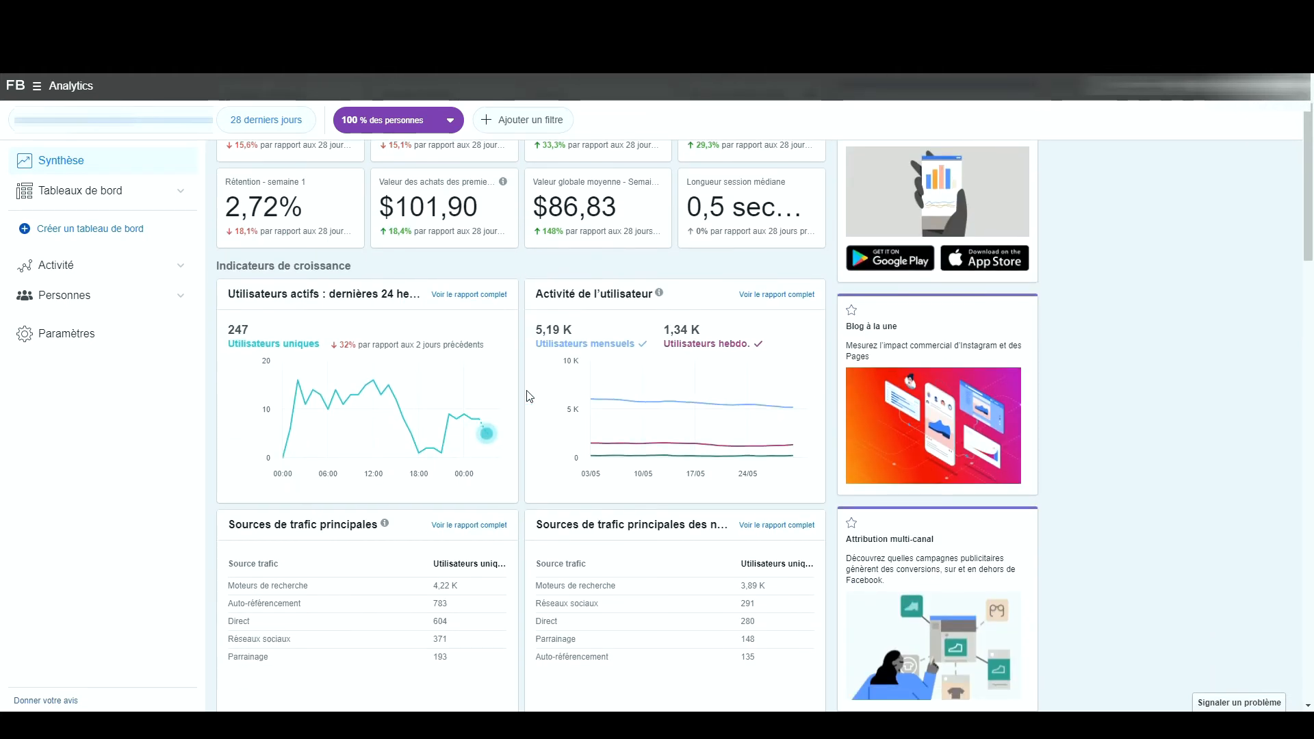
# Step: Examine the overview's traffic sources, new-user locations and hourly active users heatmap, including the Thursday 12 pm cell
pyautogui.scroll(-2, 527, 394)
pyautogui.scroll(-3, 523, 420)
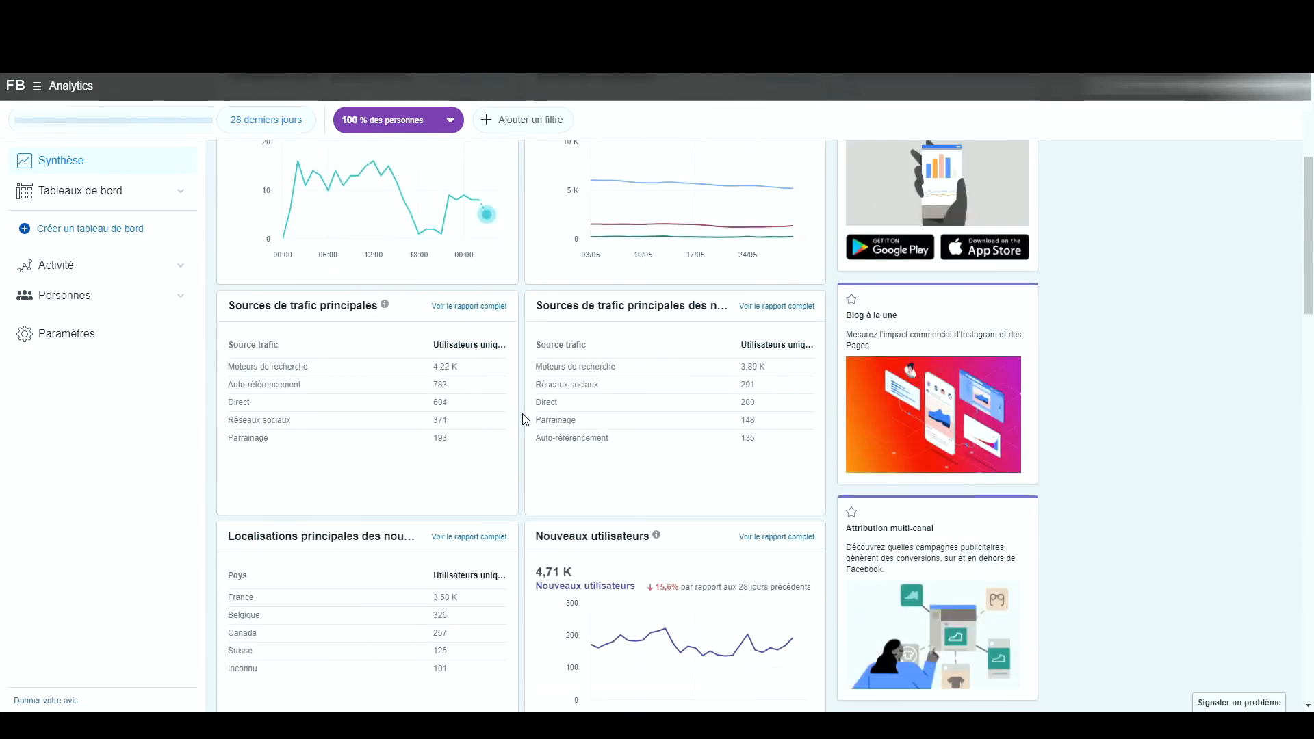
pyautogui.scroll(-4, 488, 506)
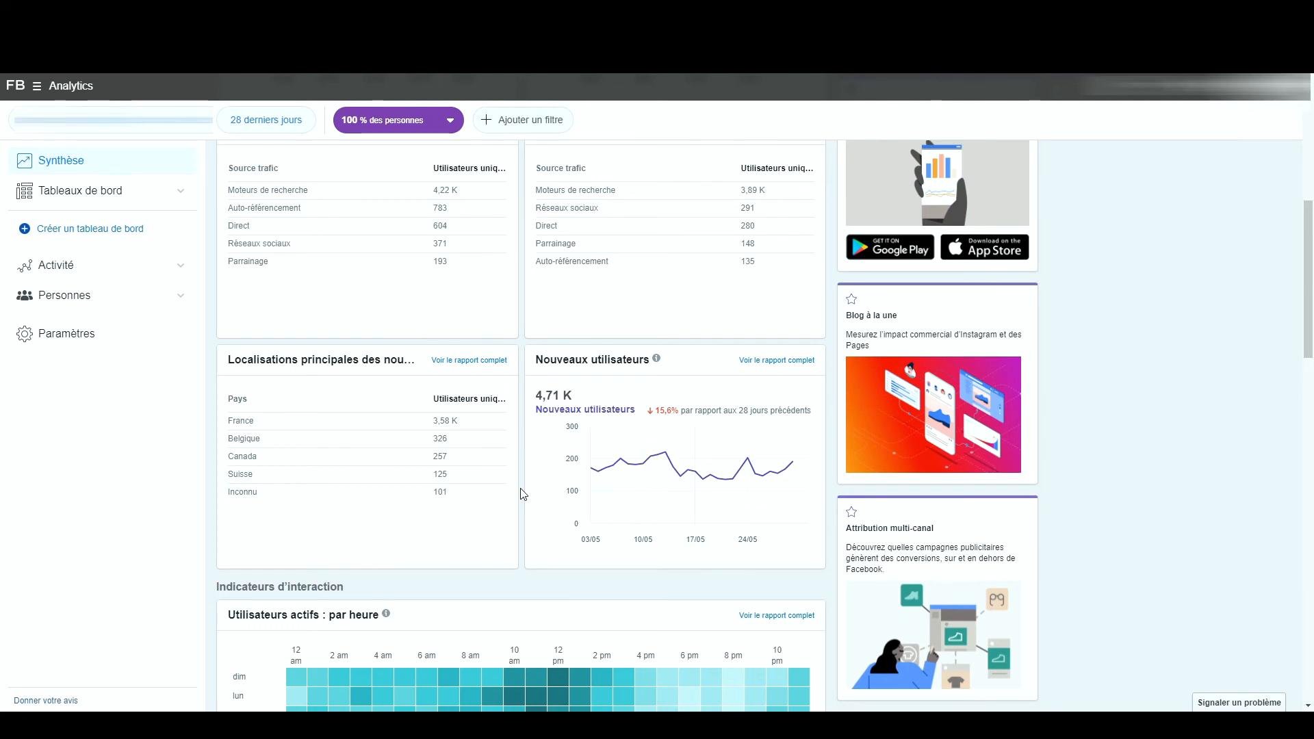
pyautogui.scroll(-2, 522, 493)
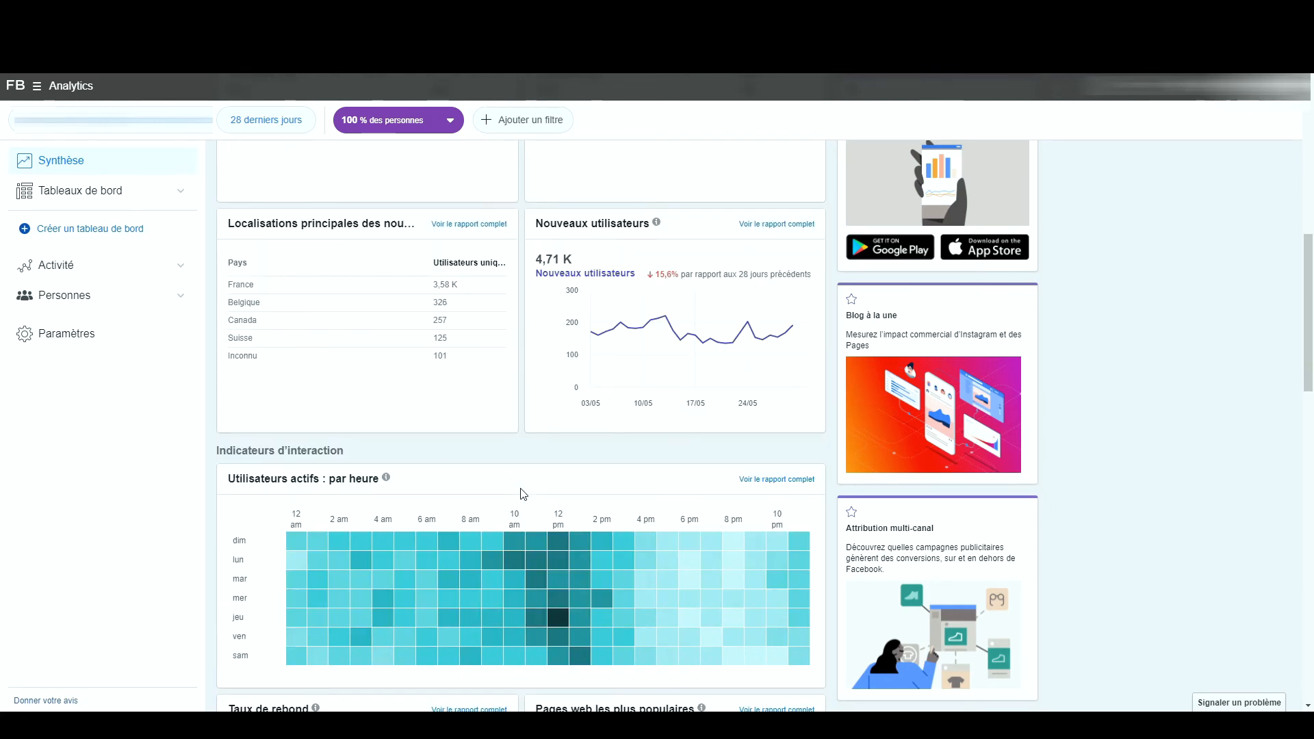
pyautogui.scroll(-2, 522, 493)
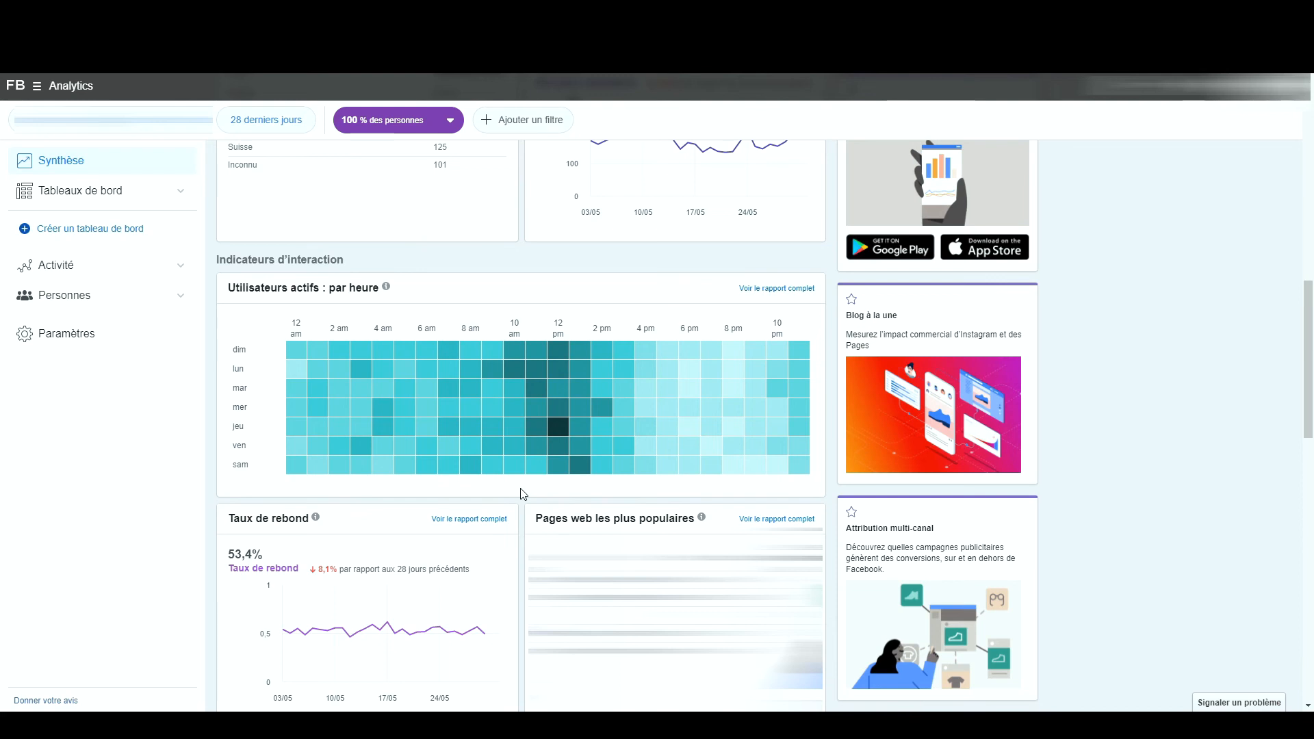
pyautogui.moveTo(577, 352)
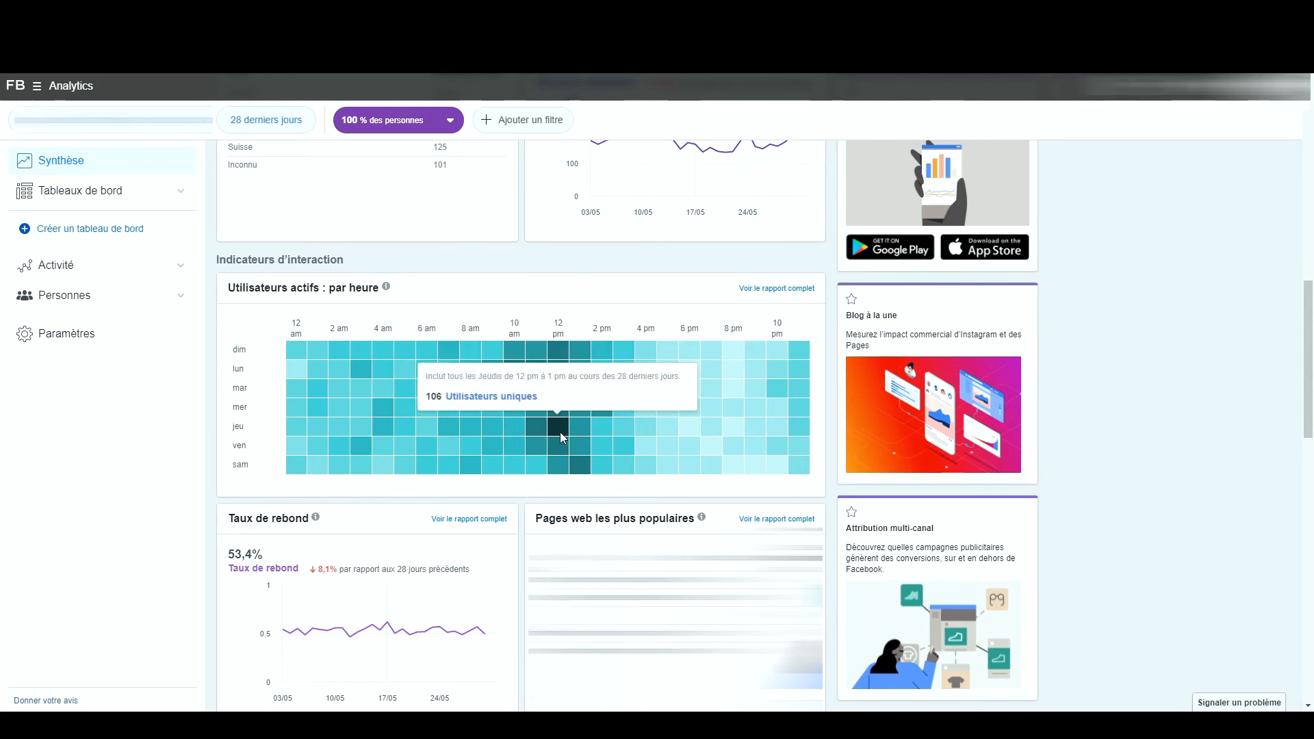
pyautogui.scroll(-2, 560, 438)
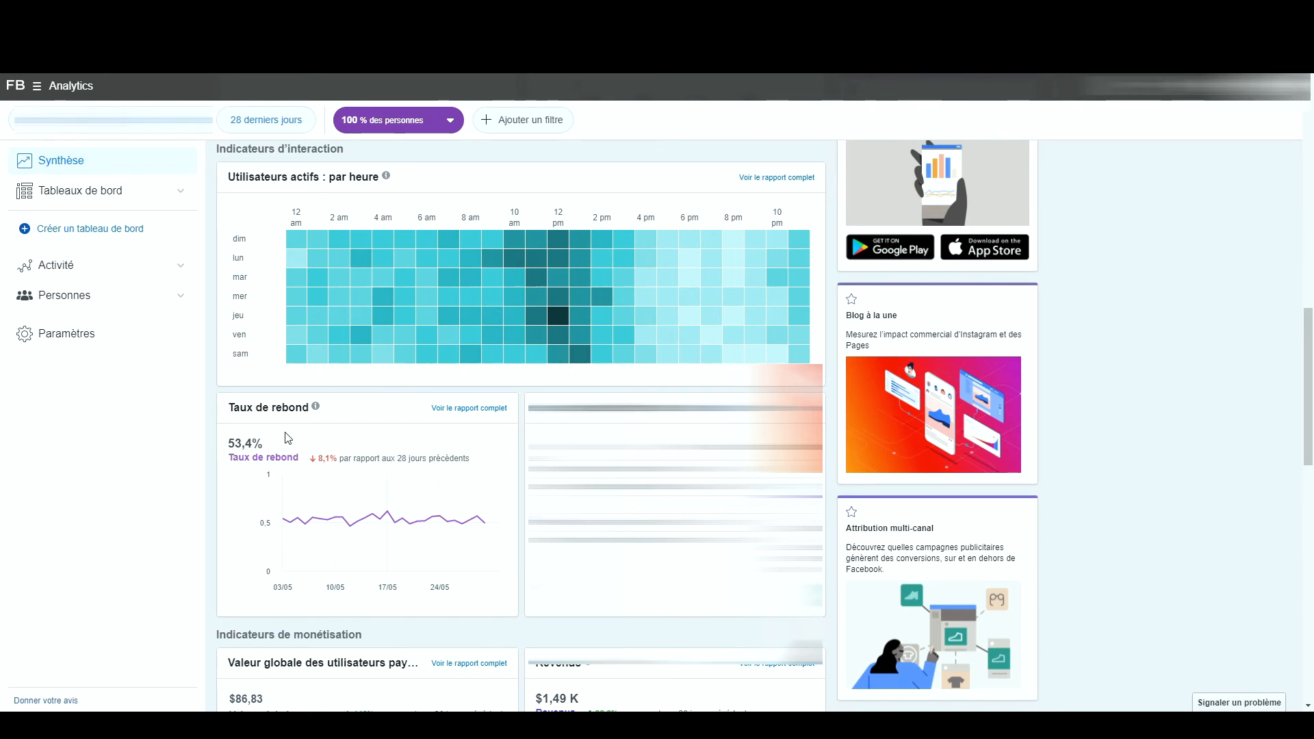
# Step: Examine the overview's monetisation and people indicators, including purchases by device type, gender and age group breakdowns
pyautogui.scroll(-3, 507, 445)
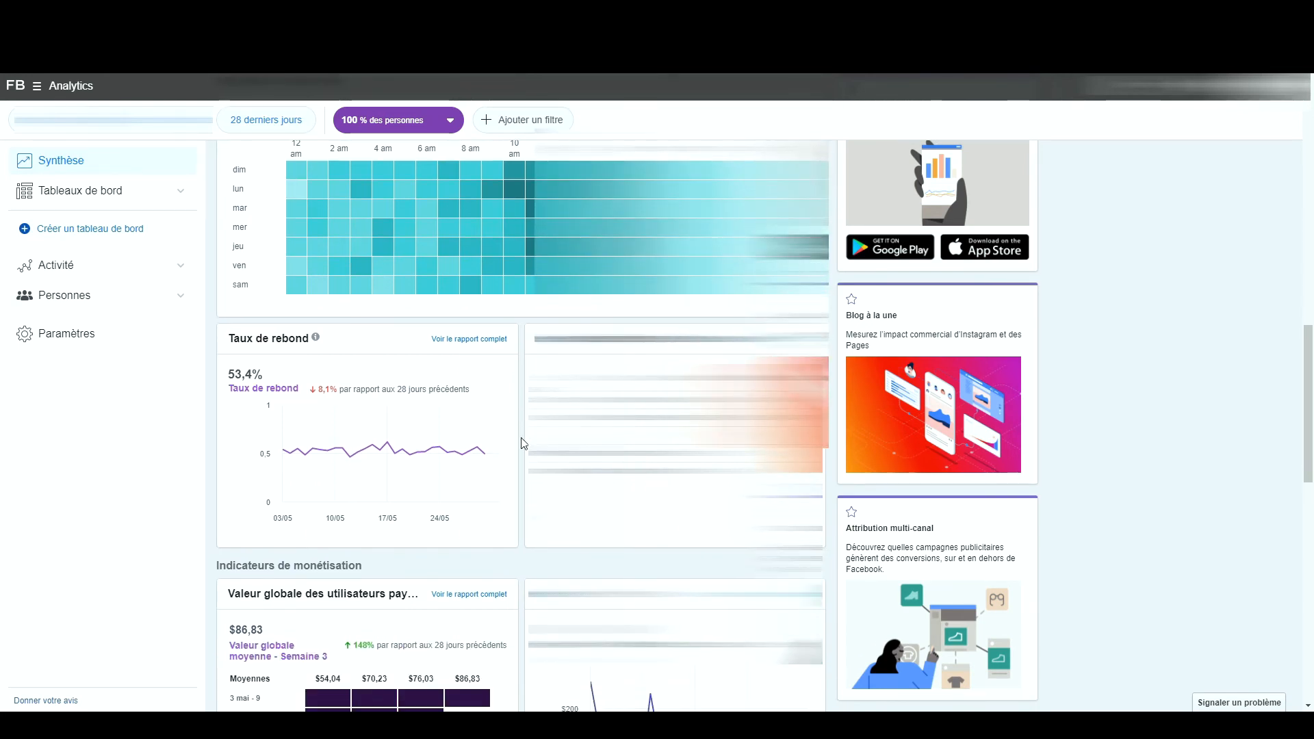
pyautogui.scroll(-10, 524, 459)
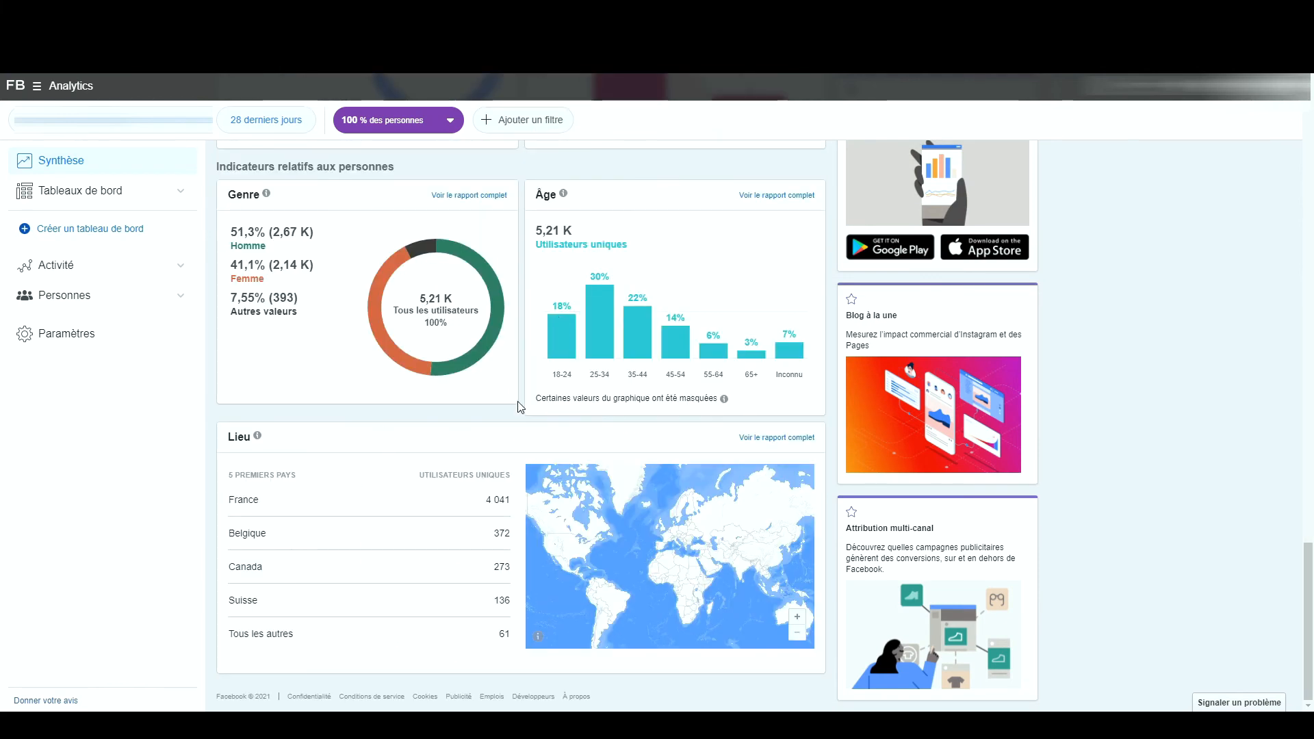
pyautogui.scroll(3, 518, 407)
pyautogui.moveTo(631, 610)
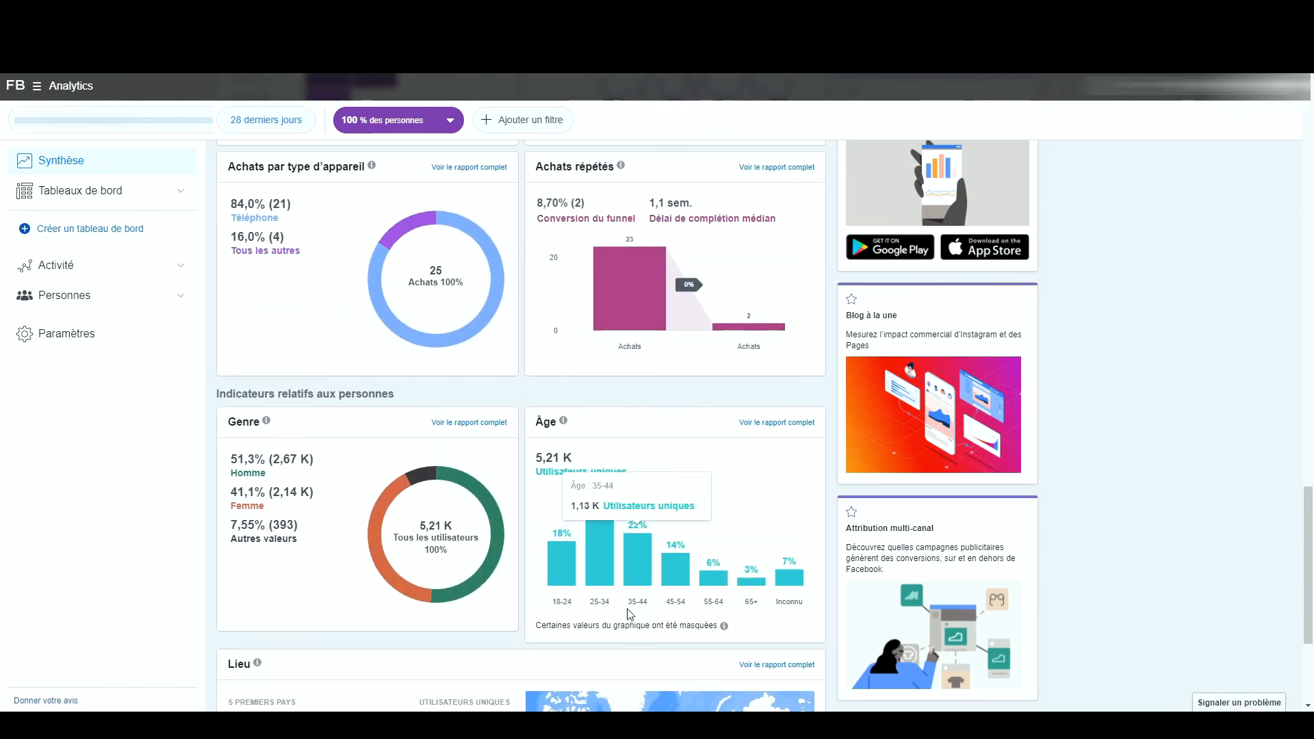
pyautogui.moveTo(604, 555)
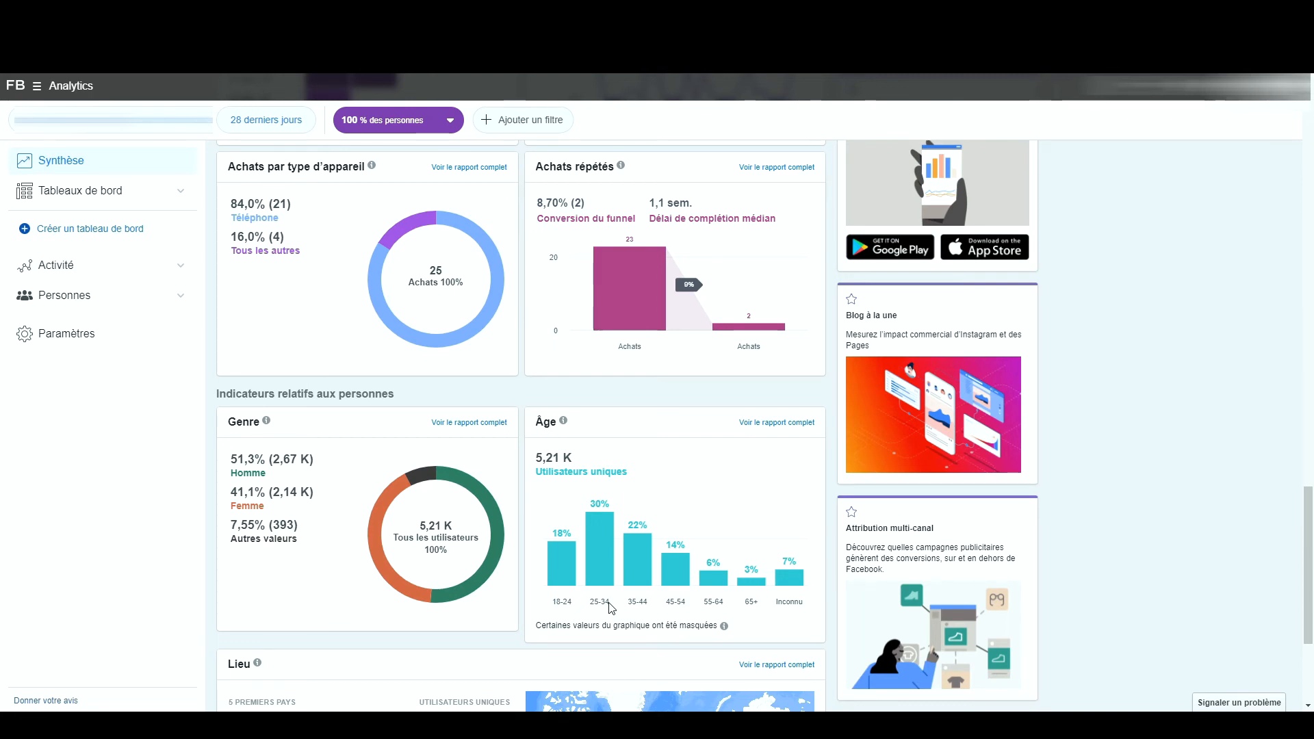
pyautogui.scroll(1, 609, 602)
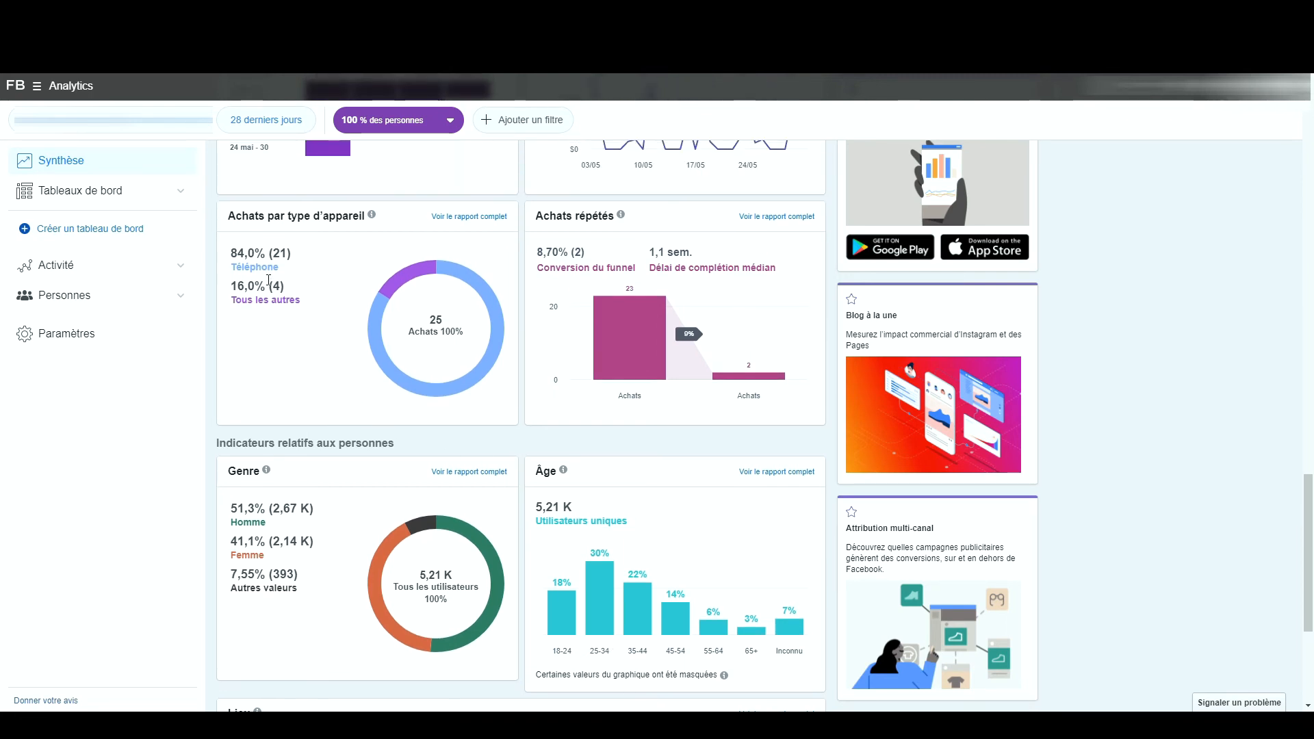
# Step: Open the Centiles report under Activité and examine its page view and purchase distribution charts
pyautogui.click(180, 271)
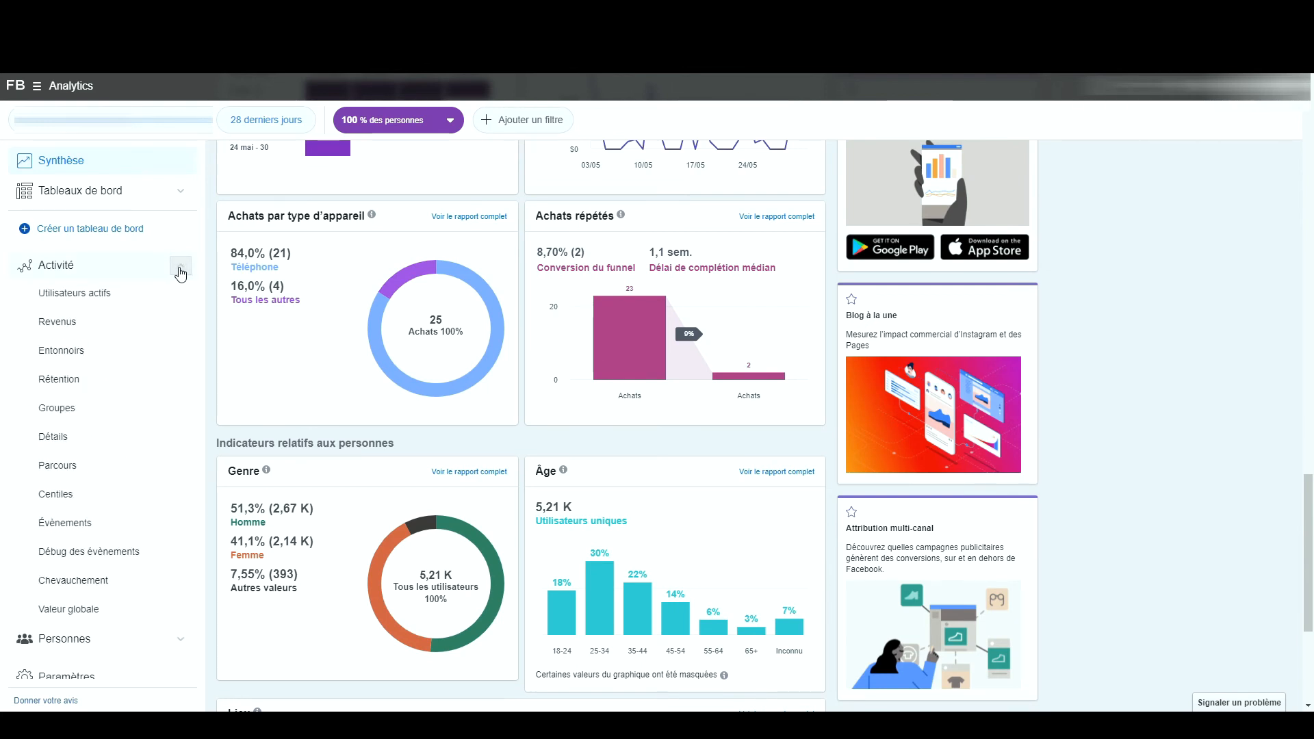
pyautogui.click(88, 496)
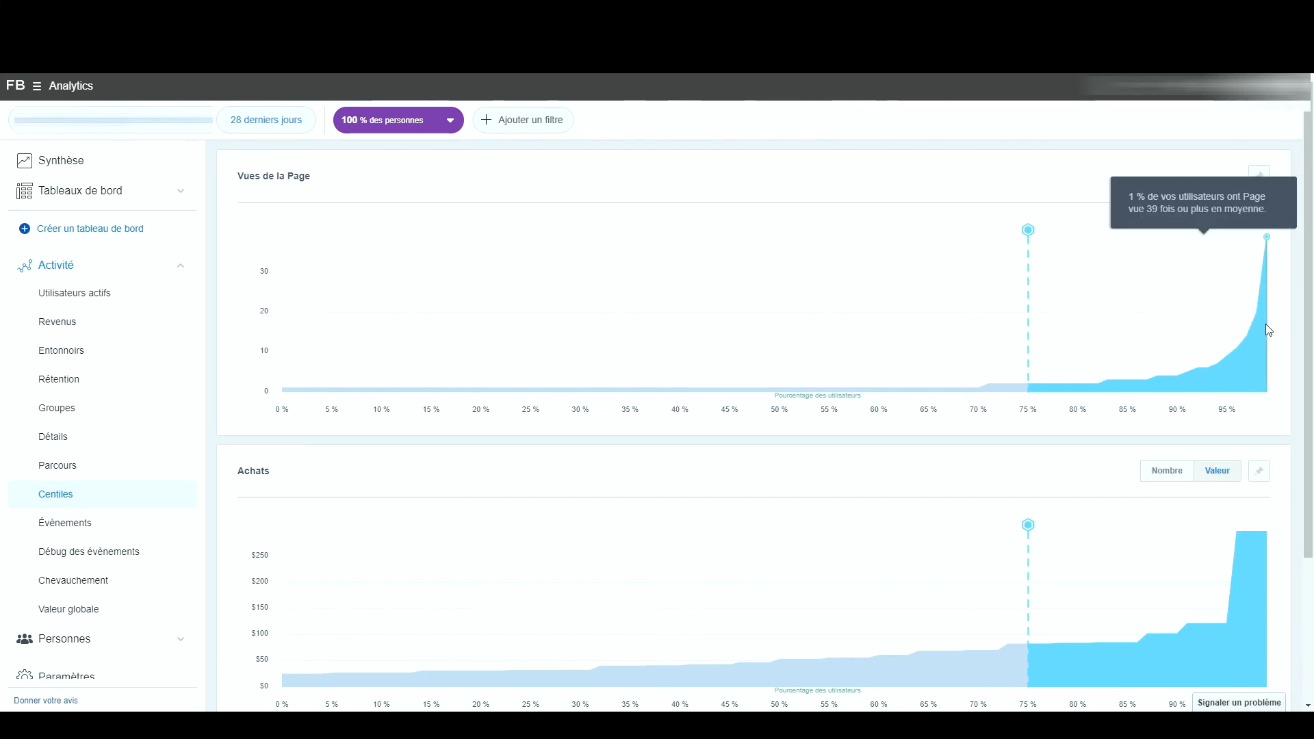
pyautogui.scroll(-3, 1267, 324)
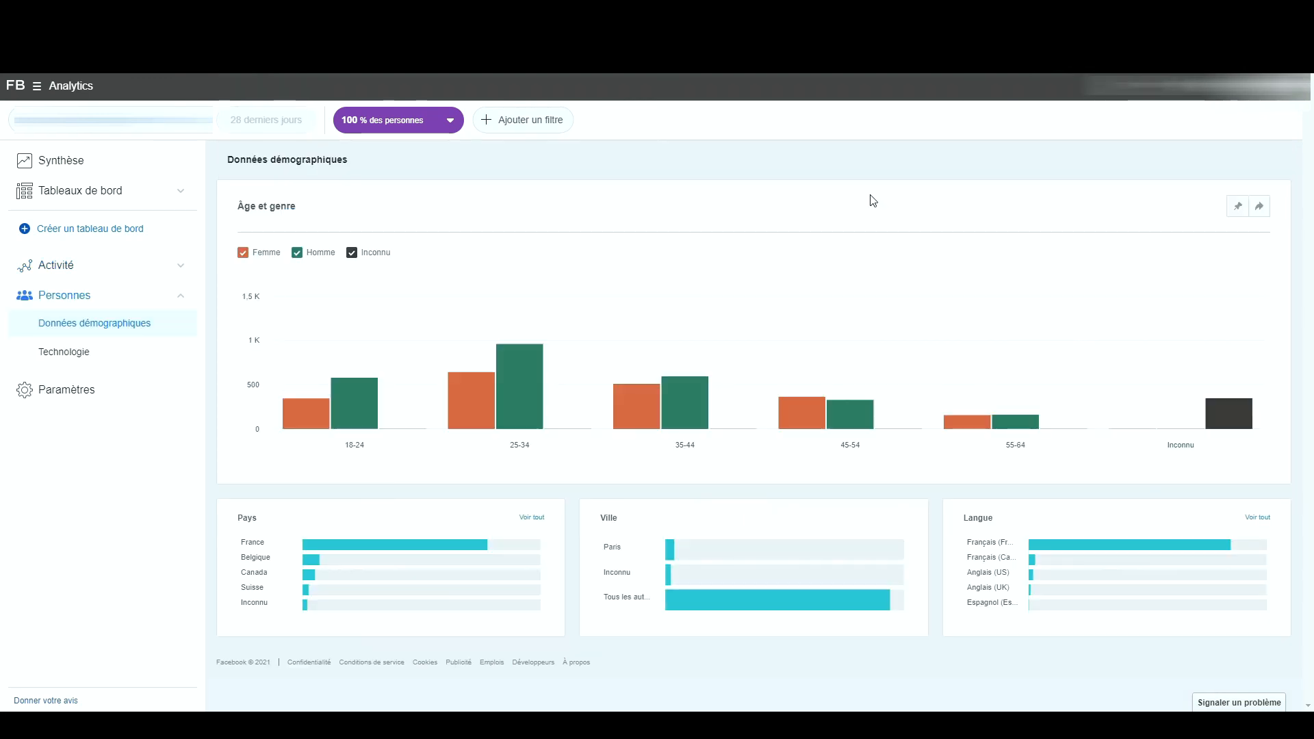
# Step: Under Personnes, examine the age, gender and language charts in Données démographiques and the device and OS charts in Technologie
pyautogui.moveTo(582, 284)
pyautogui.moveTo(1075, 536)
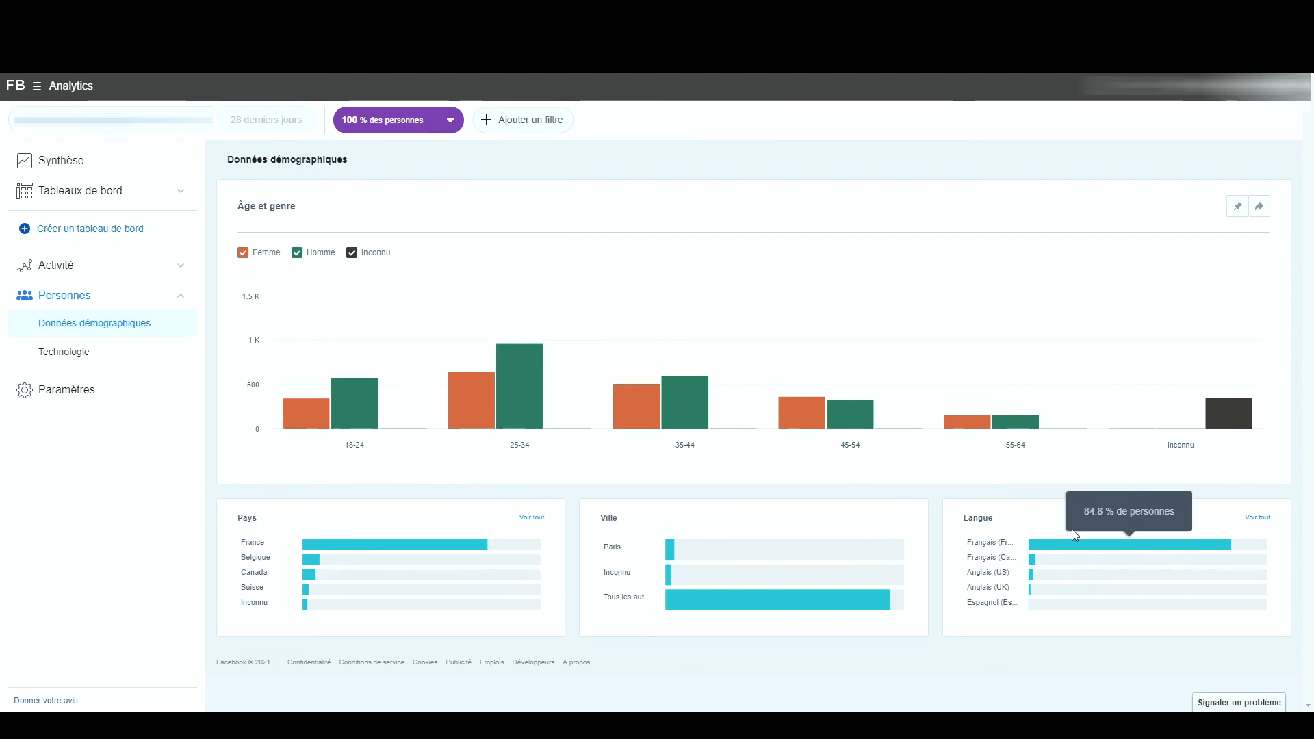
pyautogui.click(103, 368)
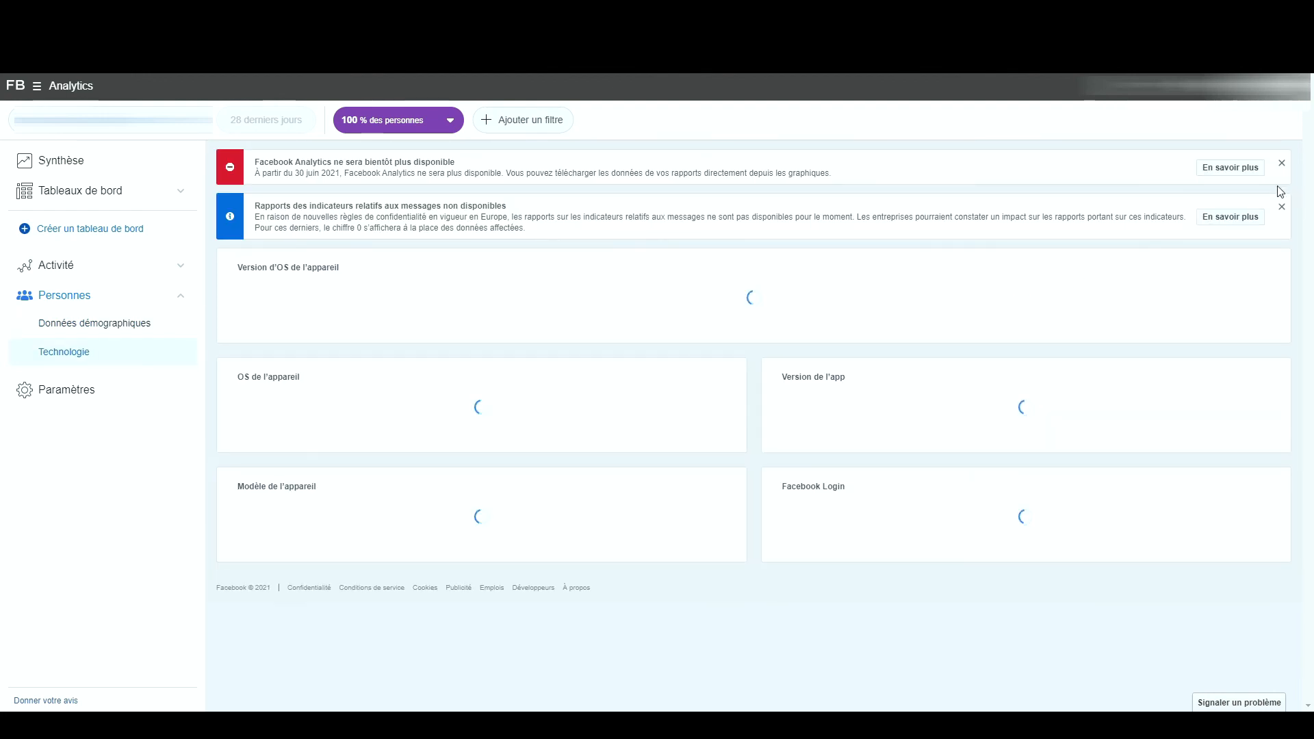
pyautogui.moveTo(668, 234)
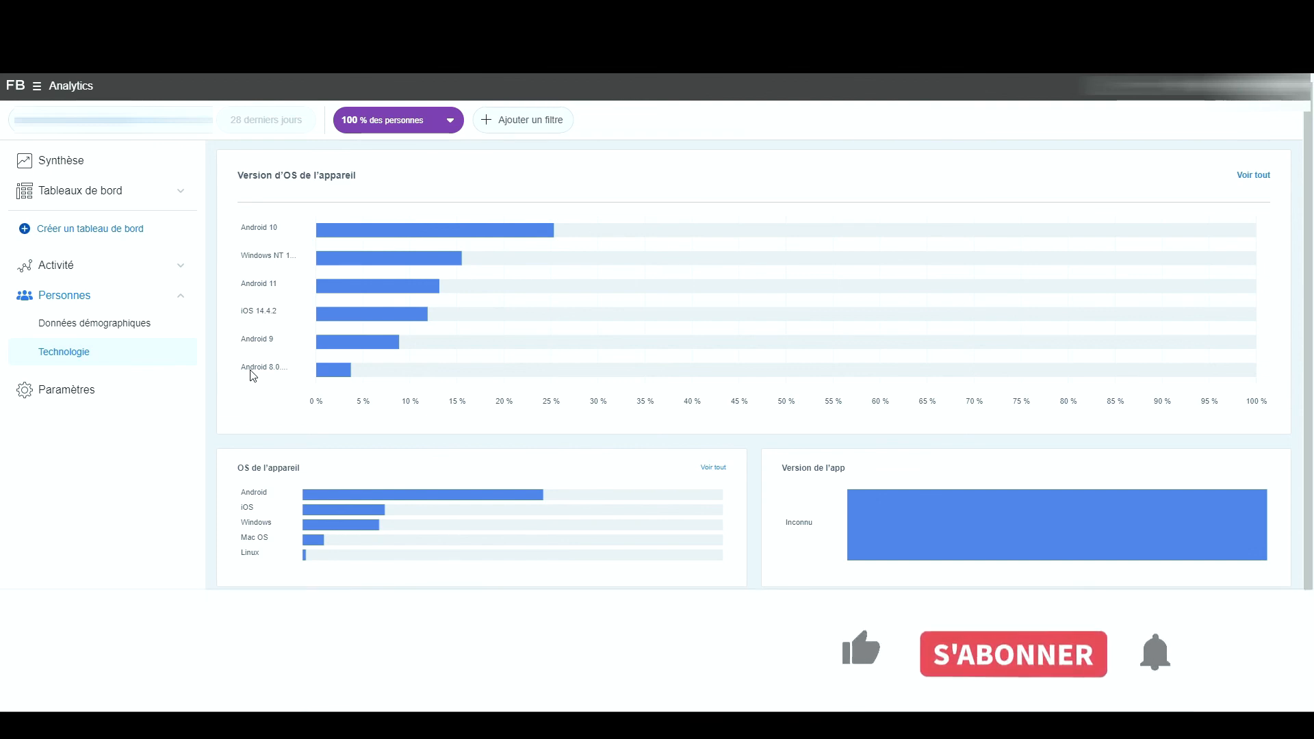
pyautogui.scroll(-1, 253, 376)
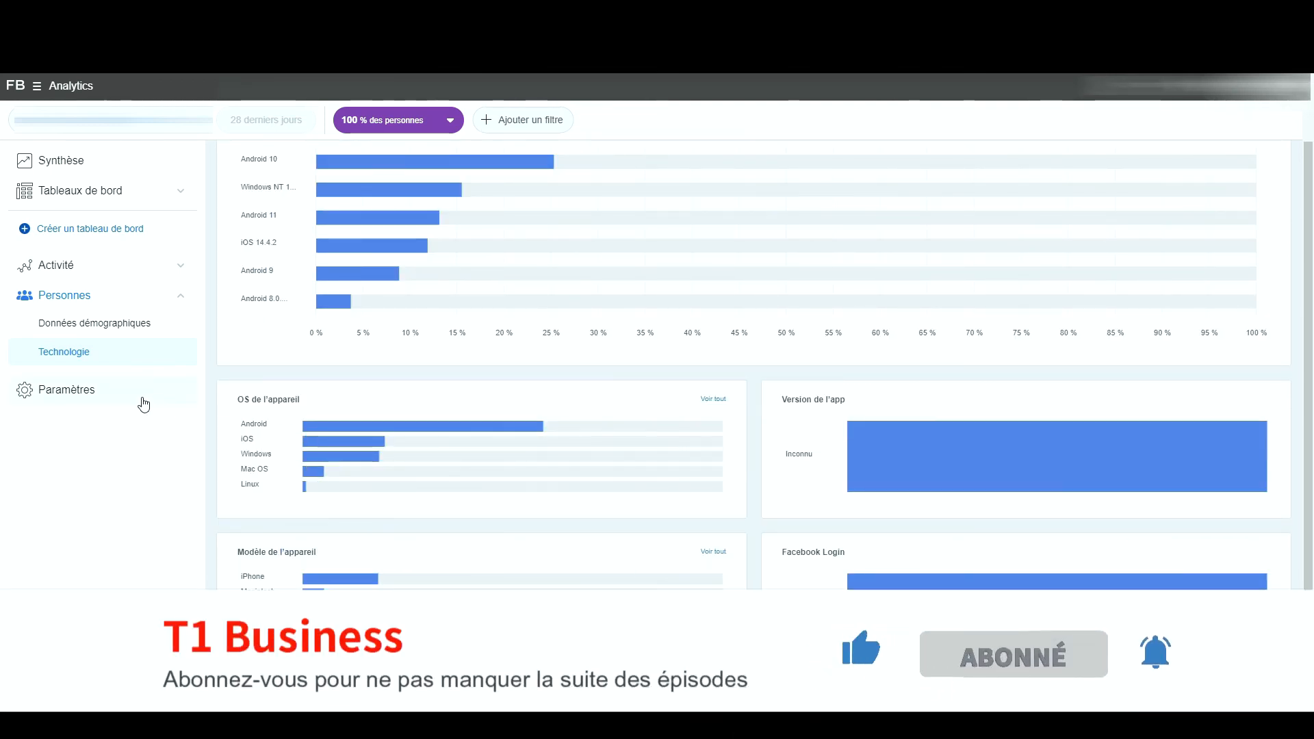
pyautogui.scroll(1, 141, 403)
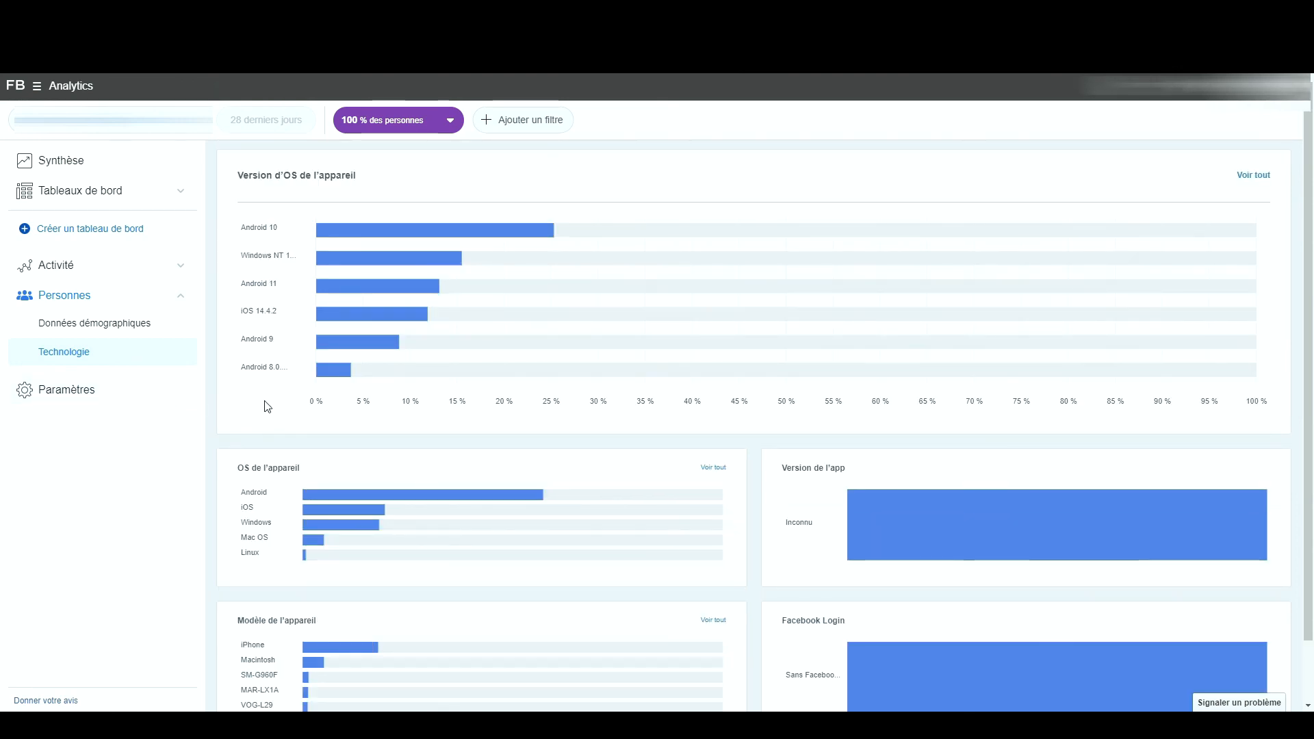